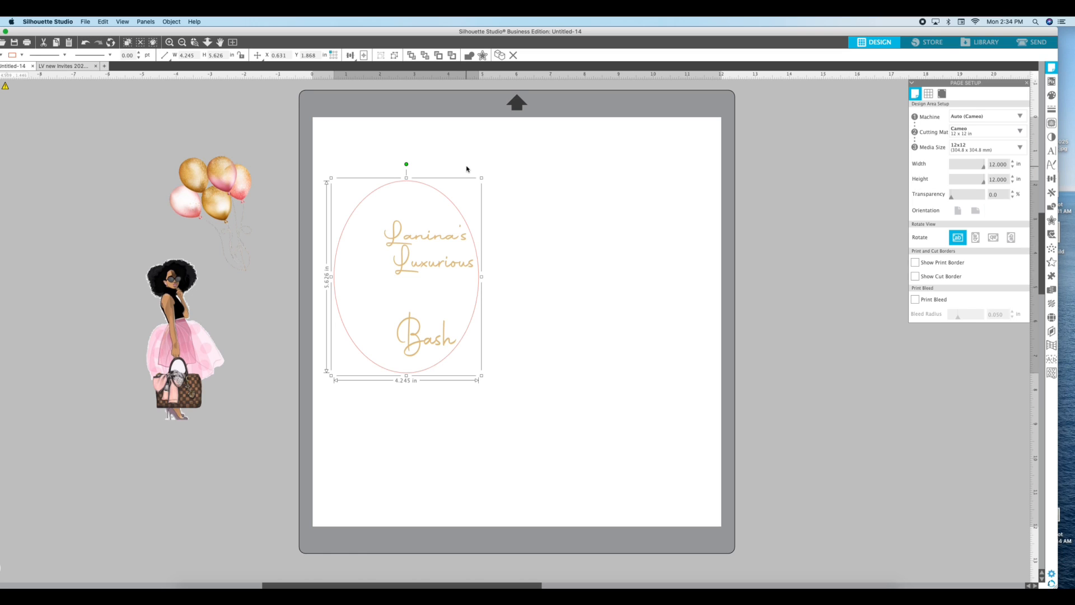
Move the oval invitation design slightly up and to the right on the page
{"action": "left_click", "coordinate": [466, 168]}
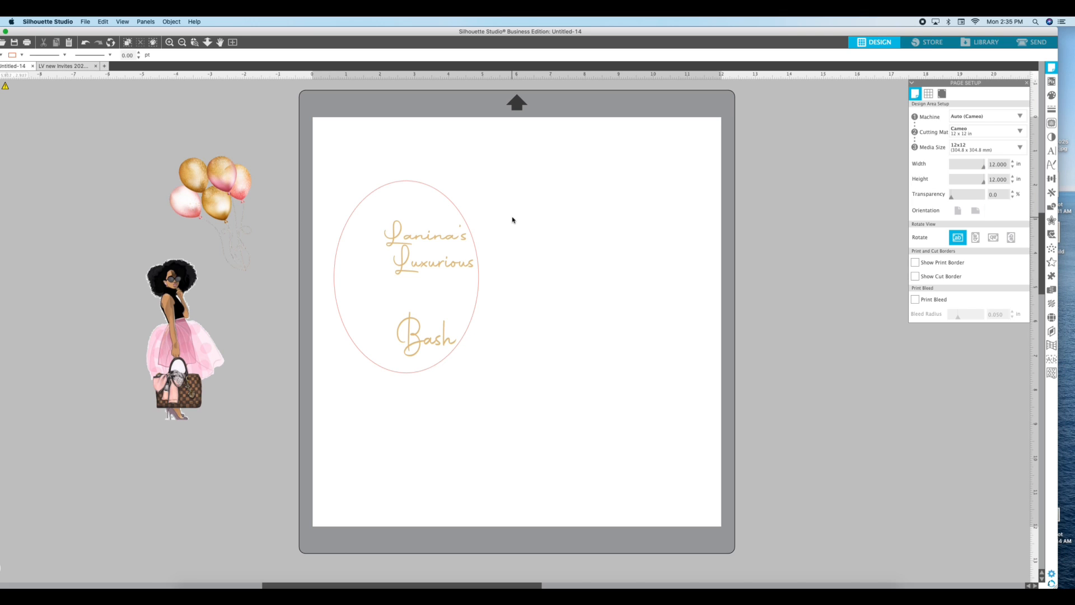
{"action": "left_click", "coordinate": [459, 214]}
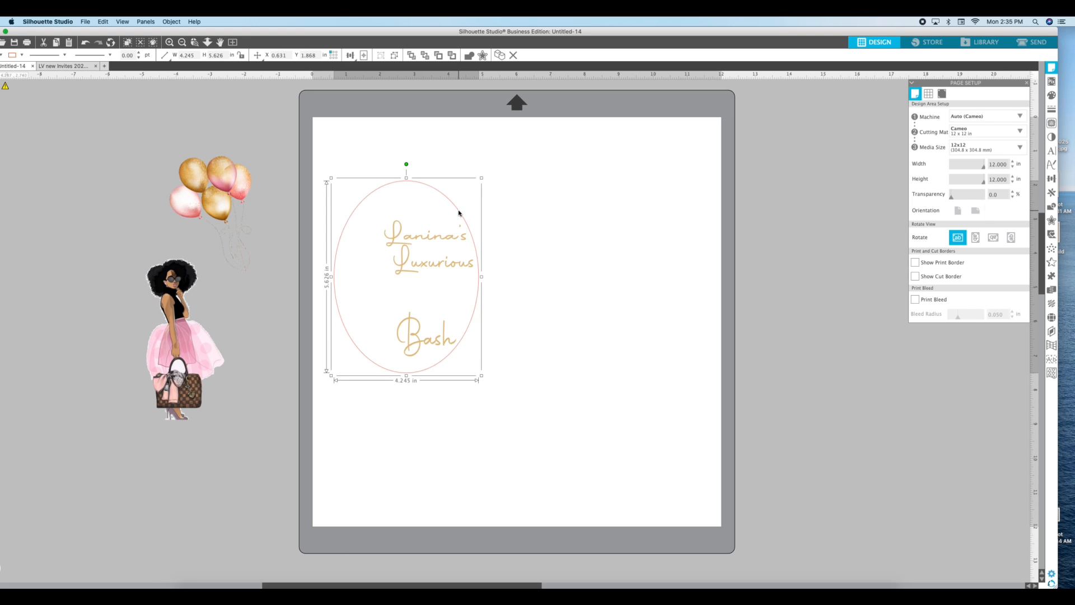
{"action": "left_click_drag", "start_coordinate": [459, 213], "coordinate": [508, 204]}
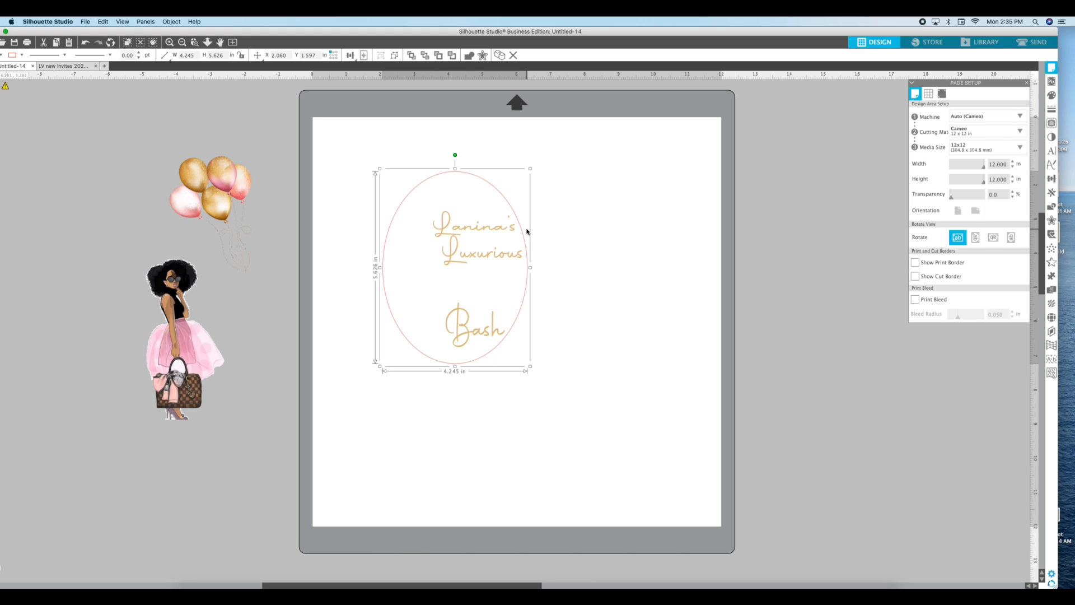
Move the woman illustration from the off-page area onto the page, to the right of the oval
{"action": "left_click", "coordinate": [568, 214]}
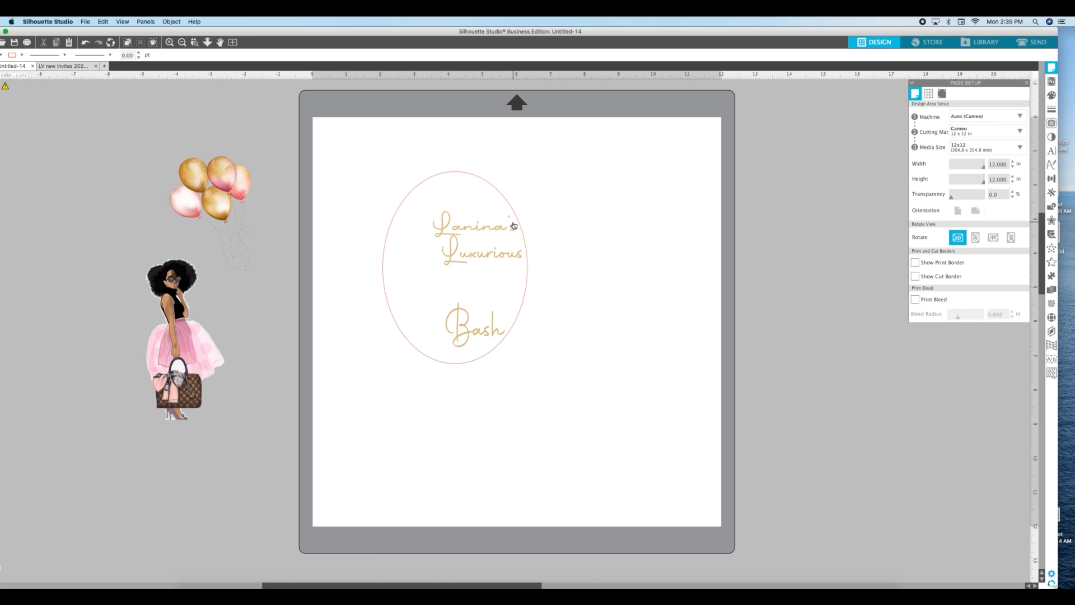
{"action": "left_click", "coordinate": [504, 197]}
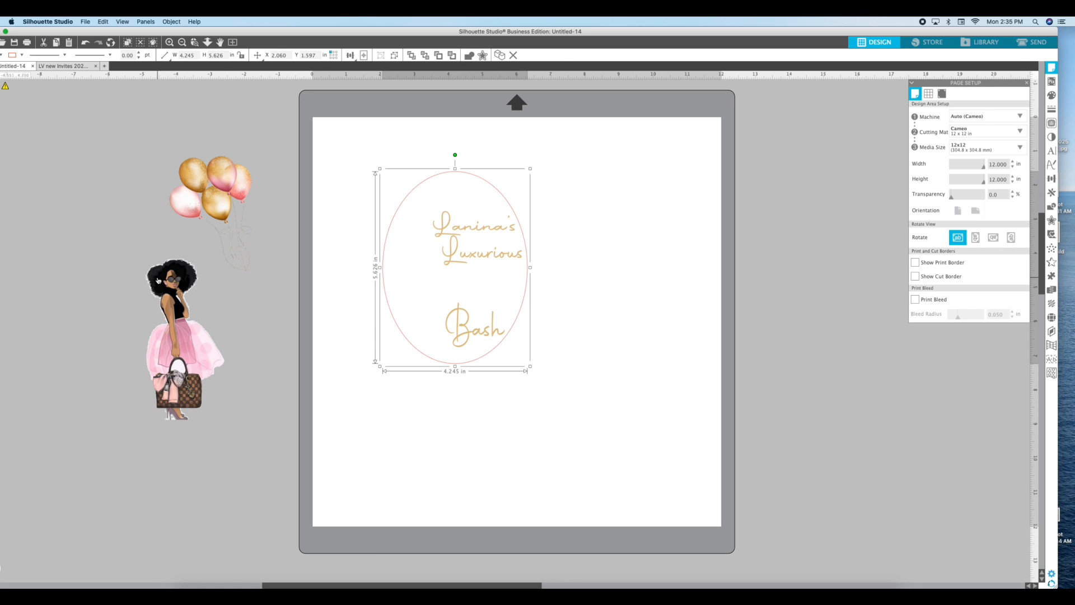
{"action": "left_click_drag", "start_coordinate": [158, 277], "coordinate": [629, 204]}
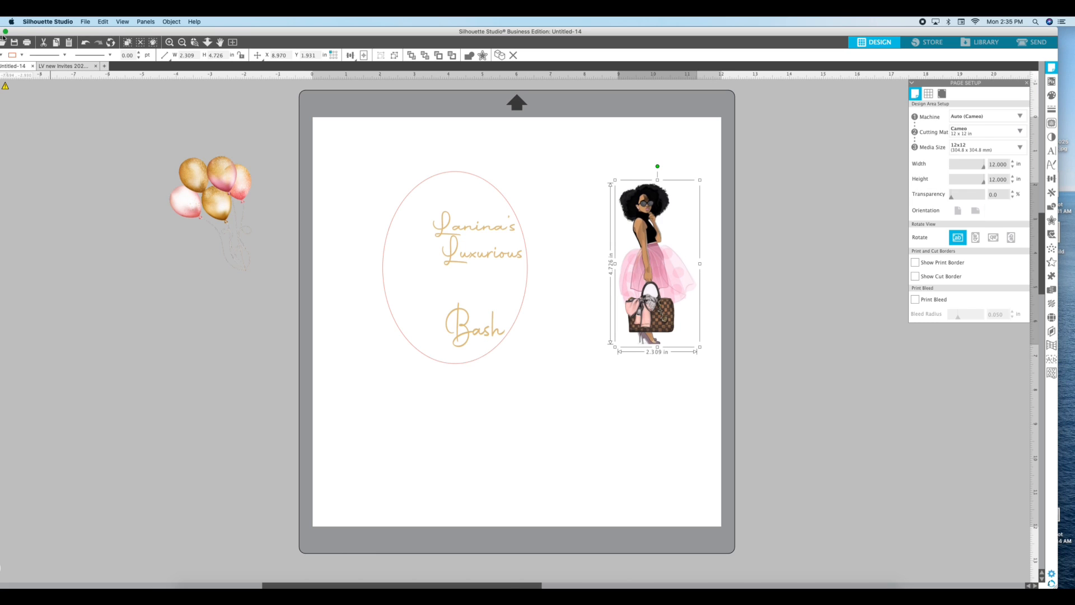
Apply an Offset of 0.030 in around the woman illustration
{"action": "left_click", "coordinate": [145, 22]}
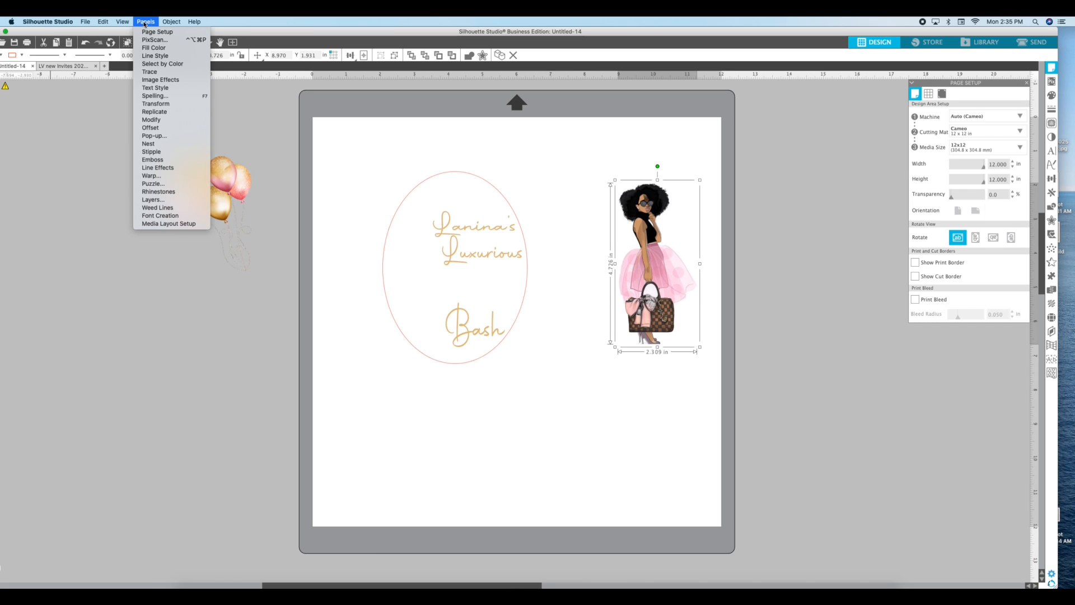
{"action": "left_click", "coordinate": [164, 130]}
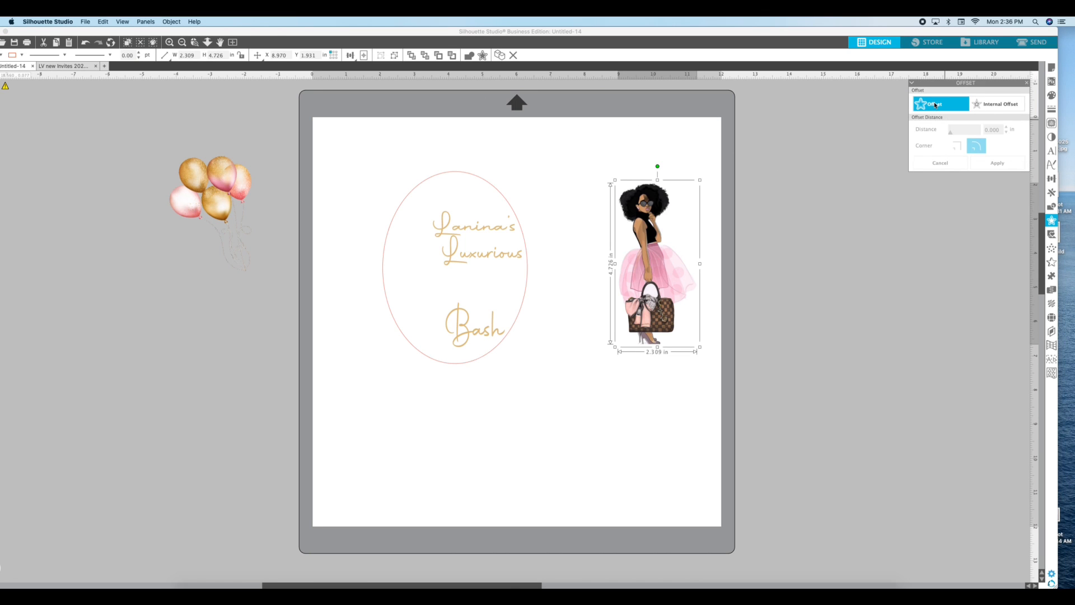
{"action": "left_click", "coordinate": [935, 105]}
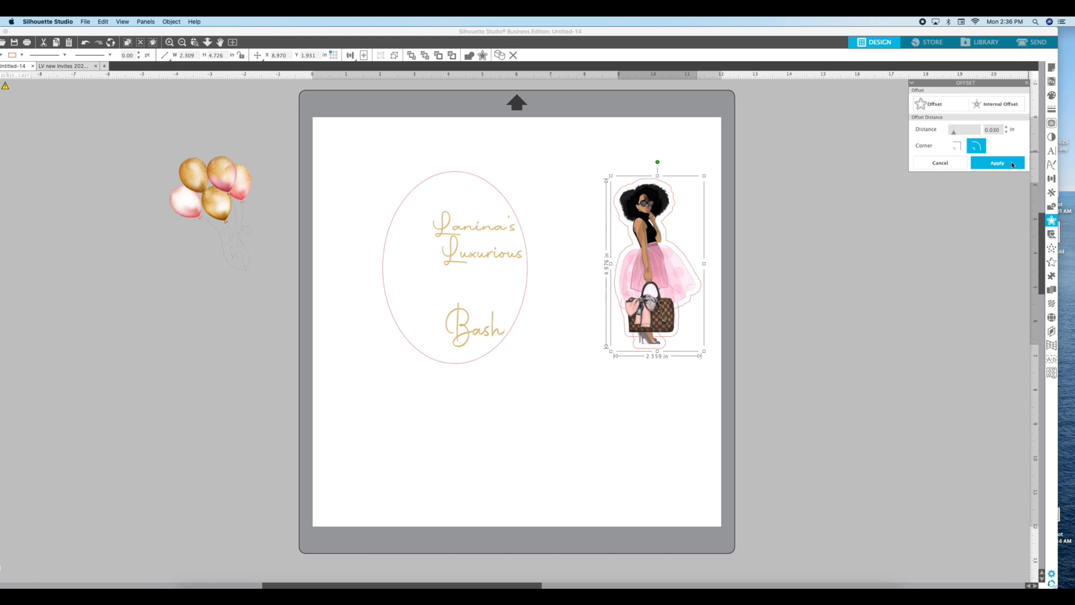
{"action": "left_click", "coordinate": [1012, 163]}
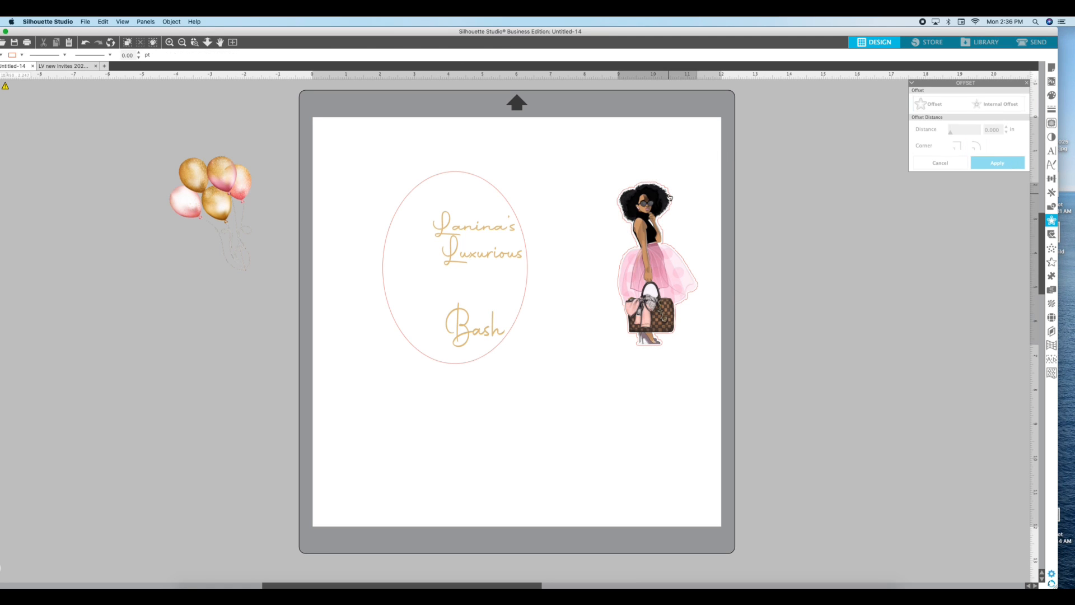
Separate the woman image from its offset outline and set the outline's cut style to Cut
{"action": "left_click_drag", "start_coordinate": [671, 195], "coordinate": [716, 194]}
{"action": "left_click", "coordinate": [651, 183]}
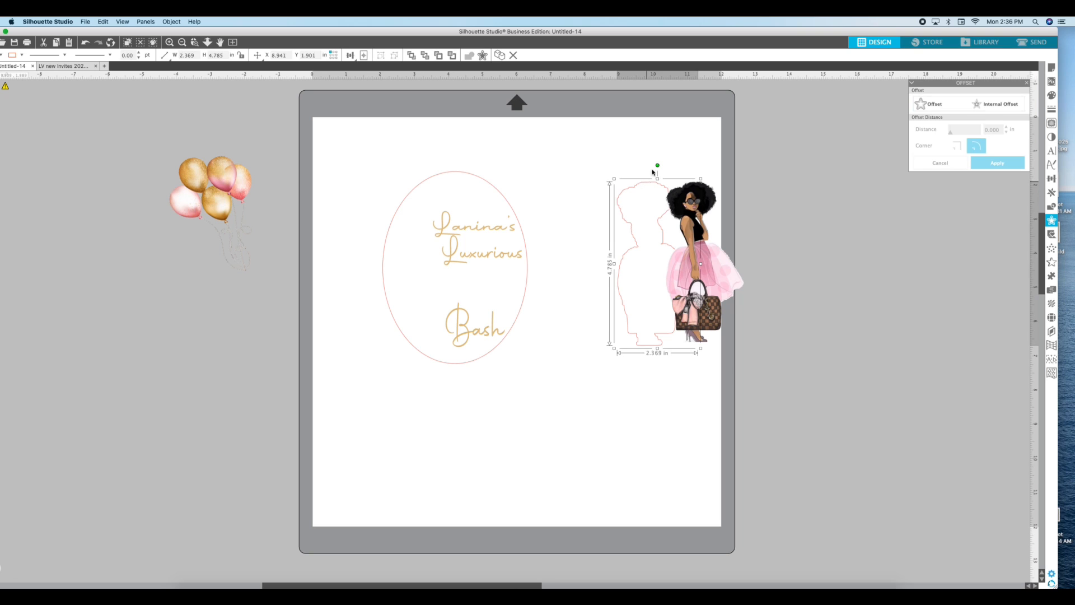
{"action": "left_click", "coordinate": [1036, 44]}
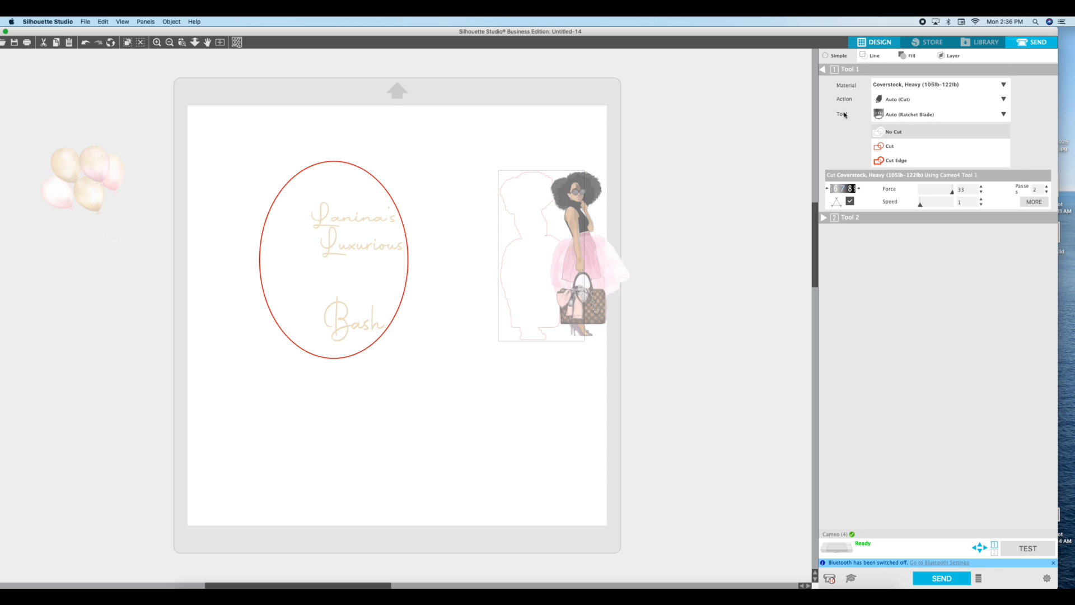
{"action": "left_click", "coordinate": [890, 147]}
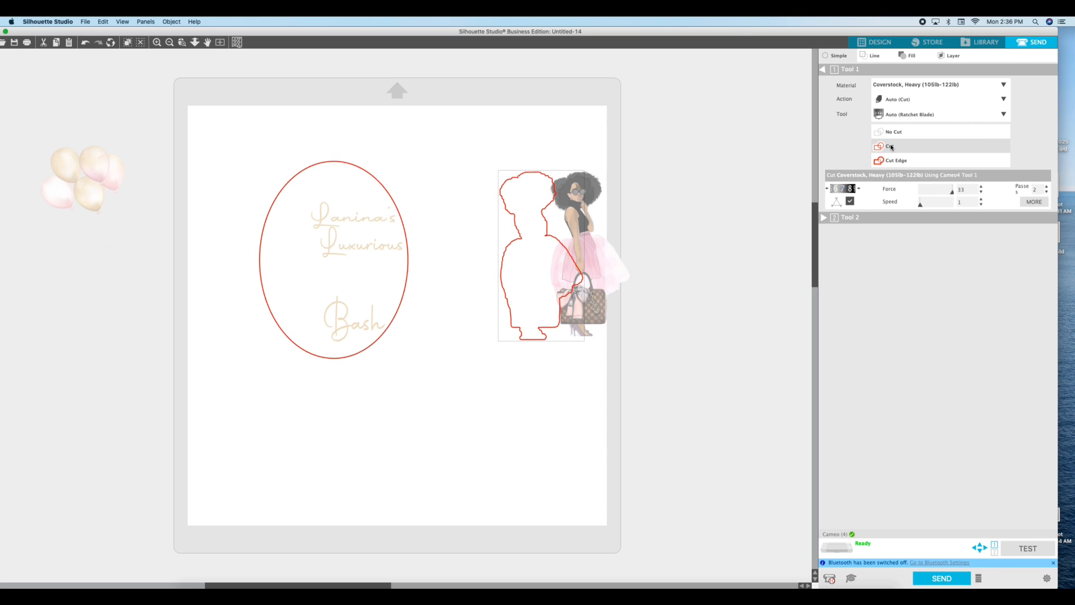
{"action": "left_click", "coordinate": [877, 42]}
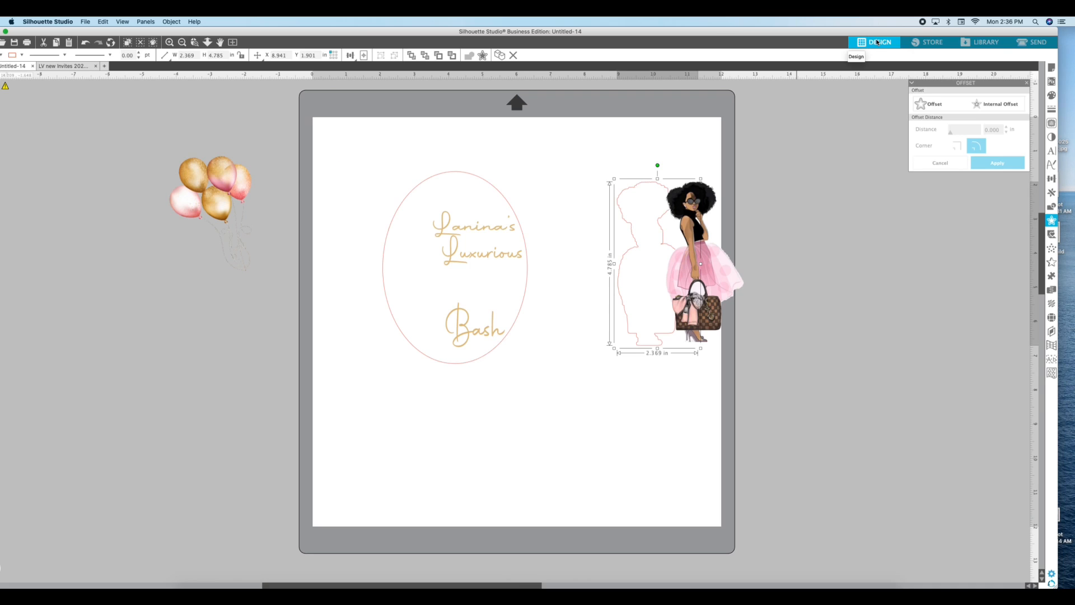
Select the woman image and its outline and align them center-middle
{"action": "left_click_drag", "start_coordinate": [626, 150], "coordinate": [774, 269]}
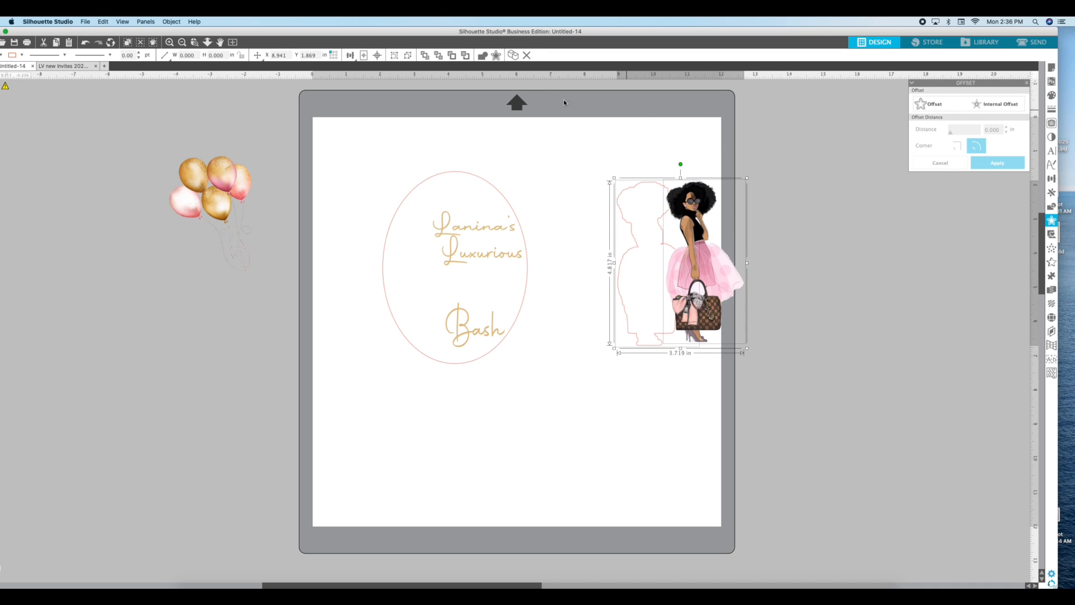
{"action": "left_click", "coordinate": [173, 22]}
{"action": "mouse_move", "coordinate": [179, 51]}
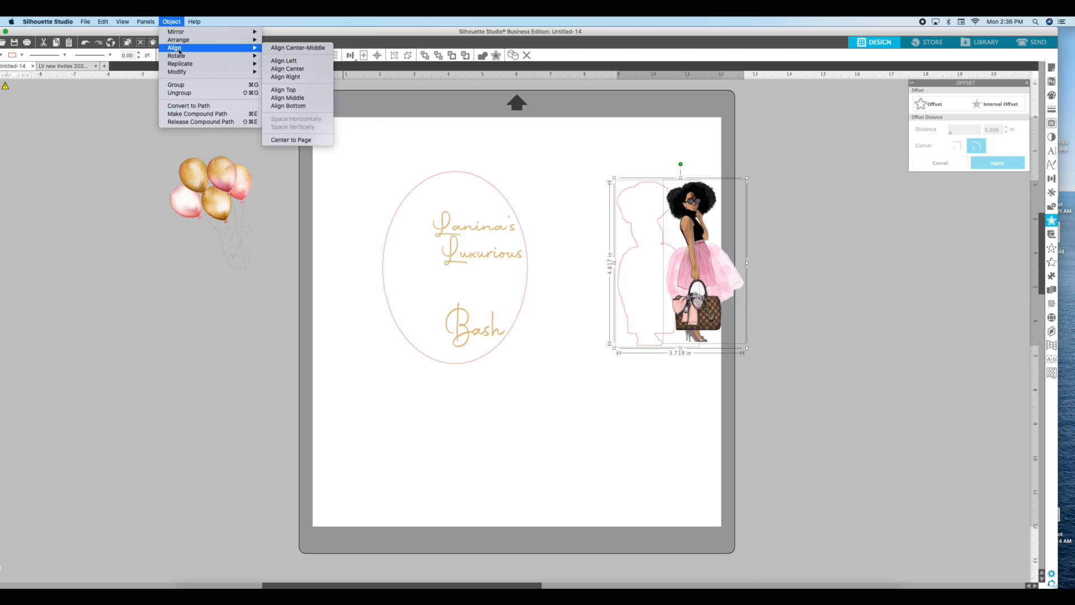
{"action": "left_click", "coordinate": [299, 47]}
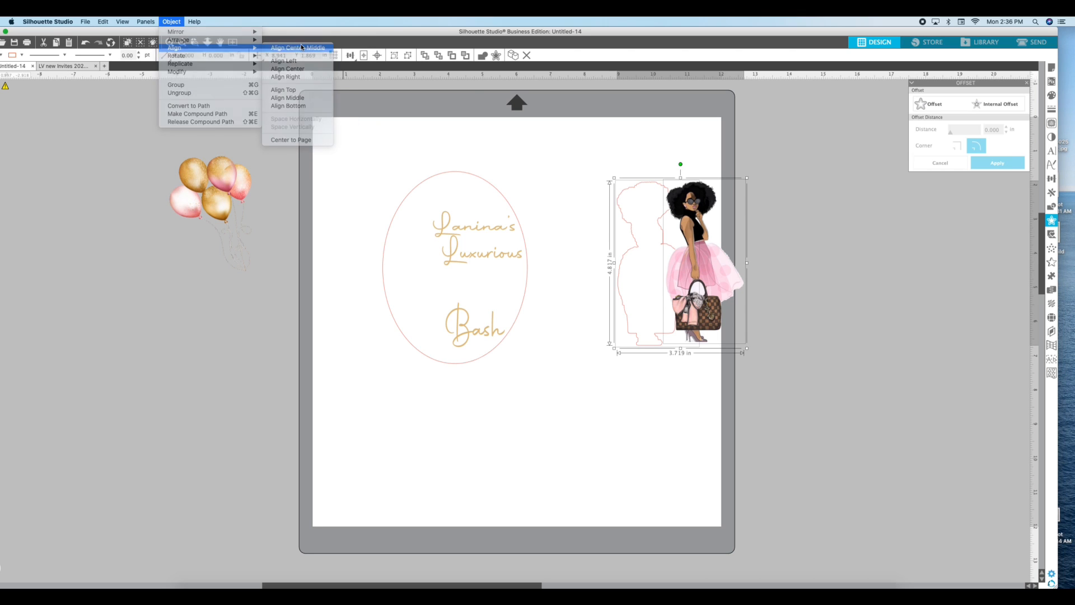
Group the woman image with its outline and move it over the left side of the oval
{"action": "right_click", "coordinate": [683, 155]}
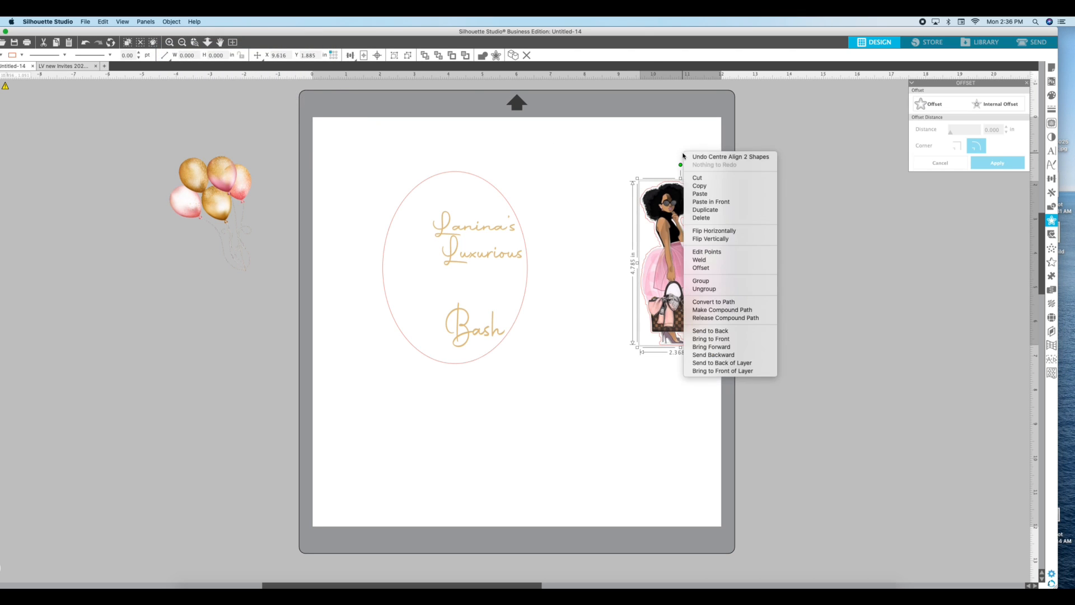
{"action": "left_click", "coordinate": [722, 285]}
{"action": "left_click", "coordinate": [738, 189]}
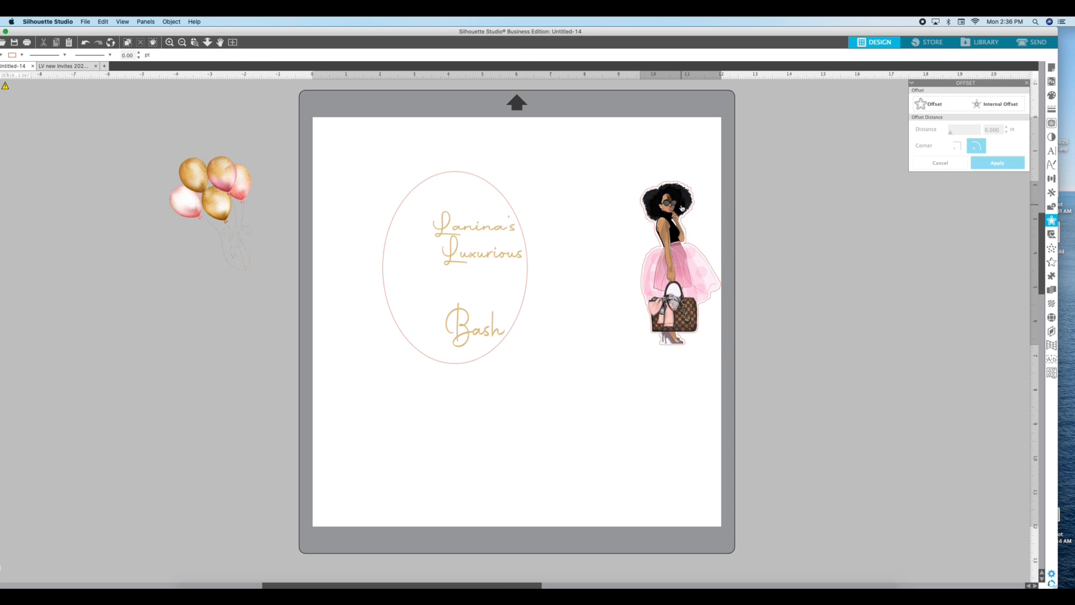
{"action": "left_click_drag", "start_coordinate": [682, 209], "coordinate": [411, 226]}
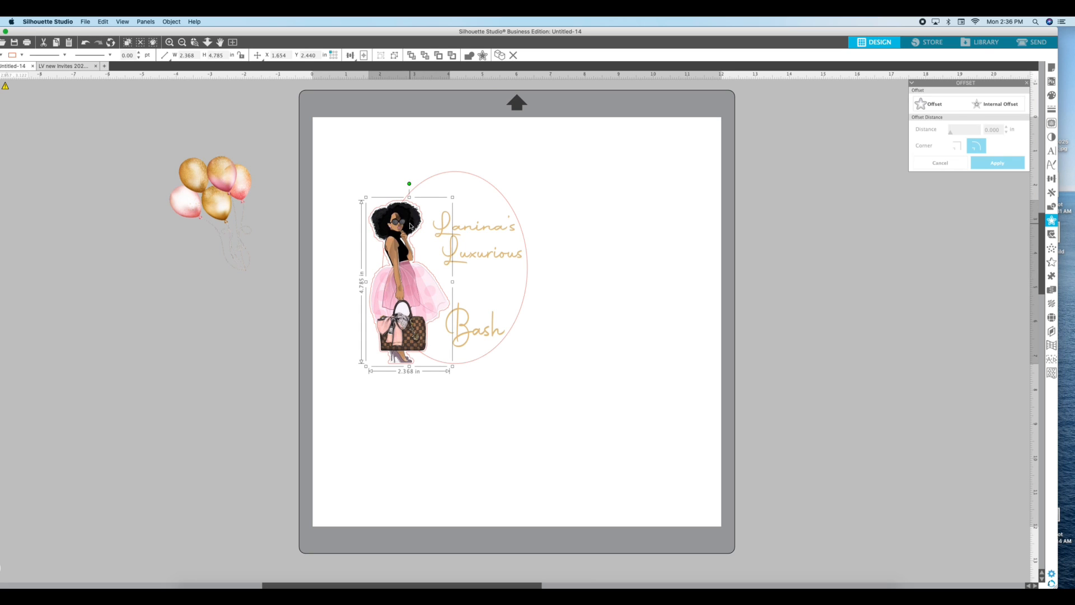
Move the balloons onto the page and apply a 0.030 in Offset around them
{"action": "left_click", "coordinate": [220, 183]}
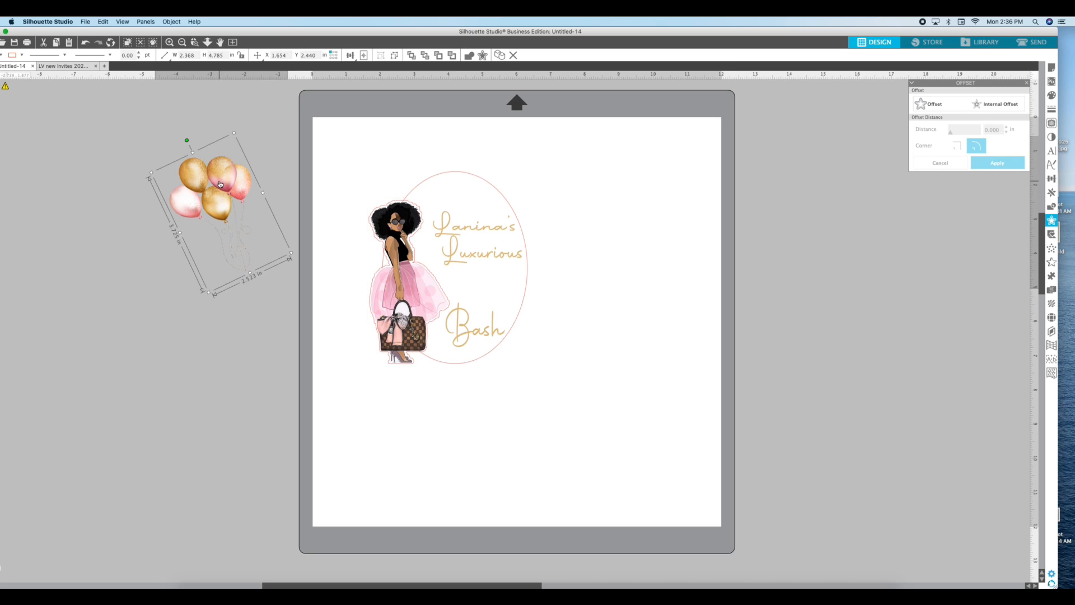
{"action": "left_click_drag", "start_coordinate": [220, 183], "coordinate": [638, 219]}
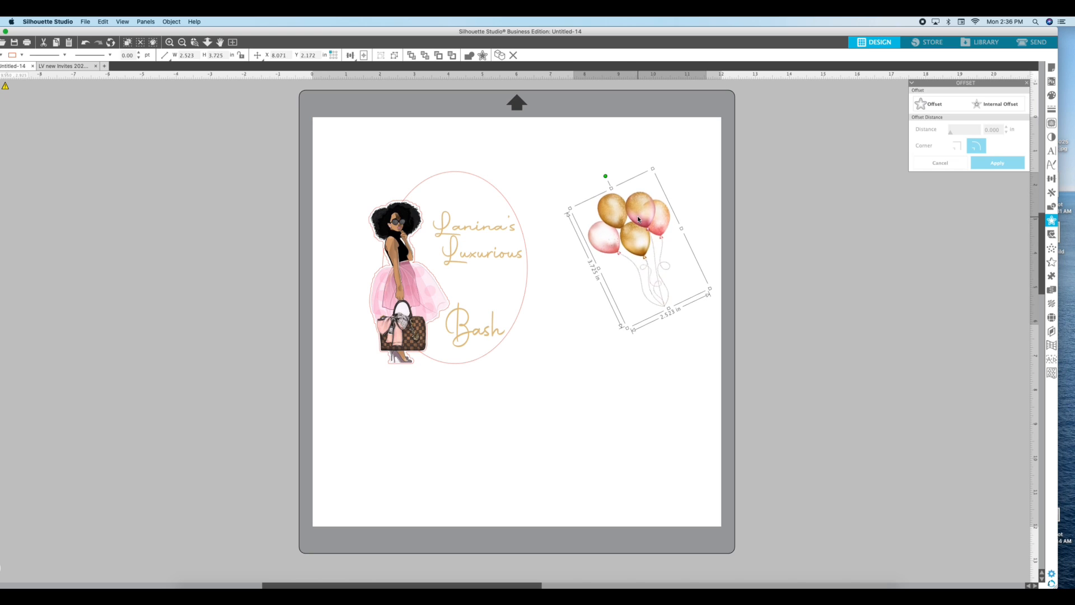
{"action": "left_click", "coordinate": [937, 106]}
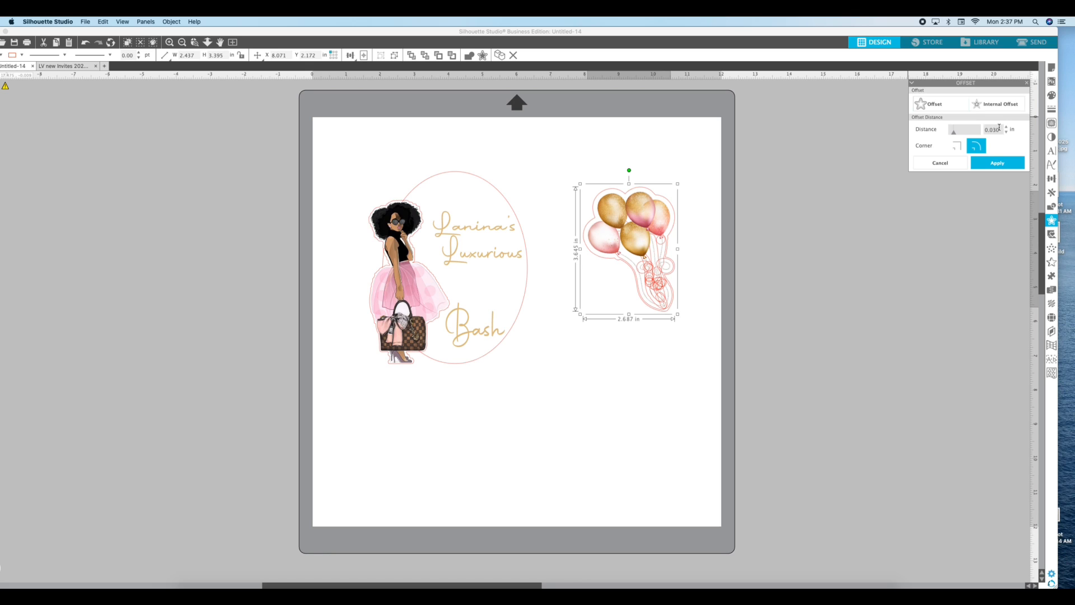
{"action": "left_click", "coordinate": [996, 164]}
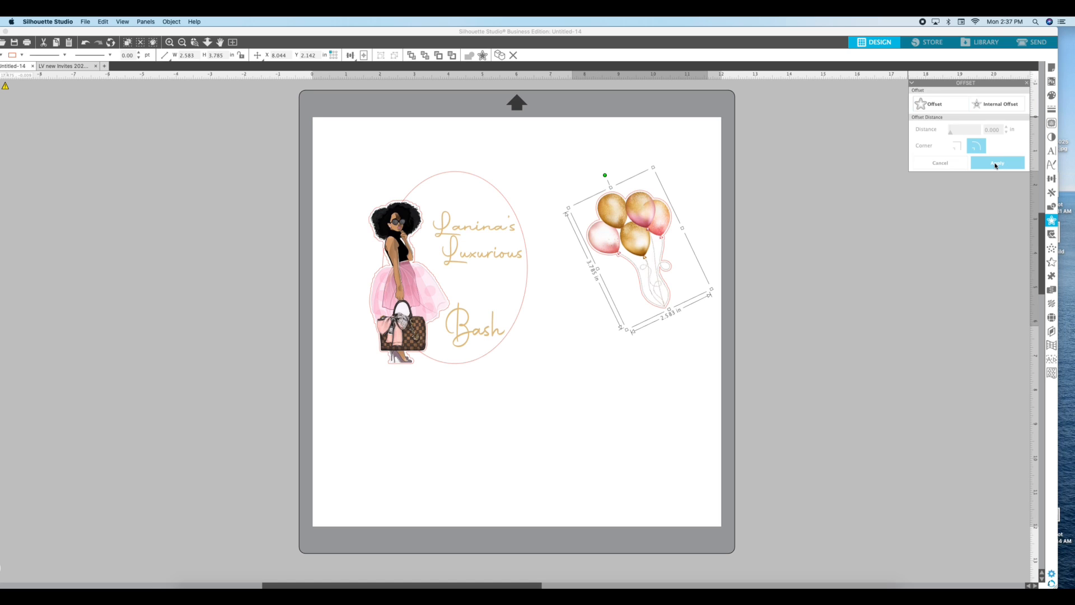
{"action": "left_click", "coordinate": [619, 161]}
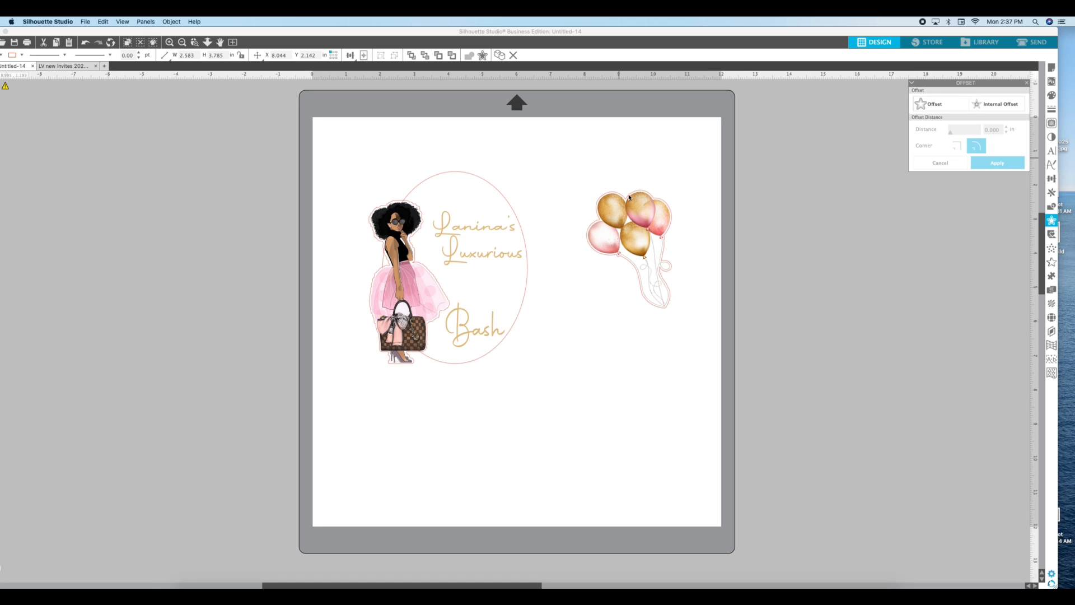
{"action": "left_click", "coordinate": [628, 197]}
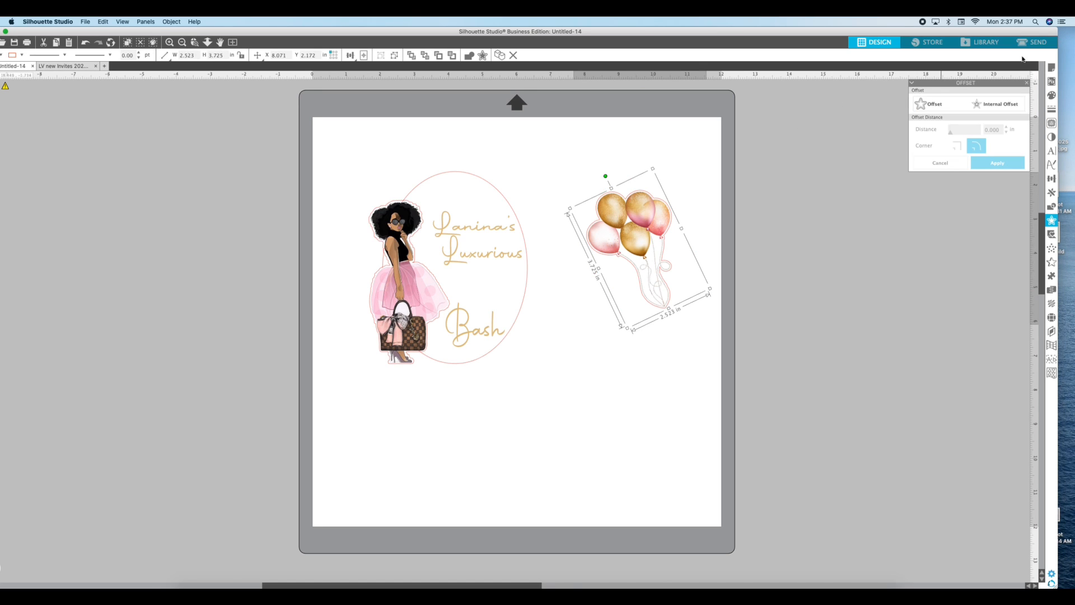
{"action": "left_click", "coordinate": [1040, 43]}
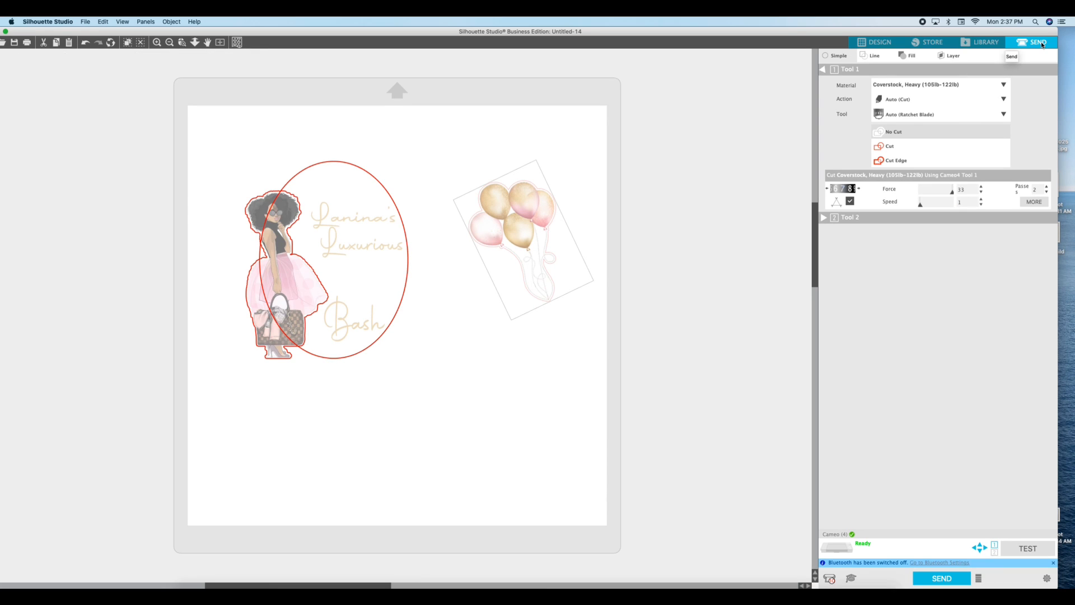
{"action": "left_click", "coordinate": [889, 147]}
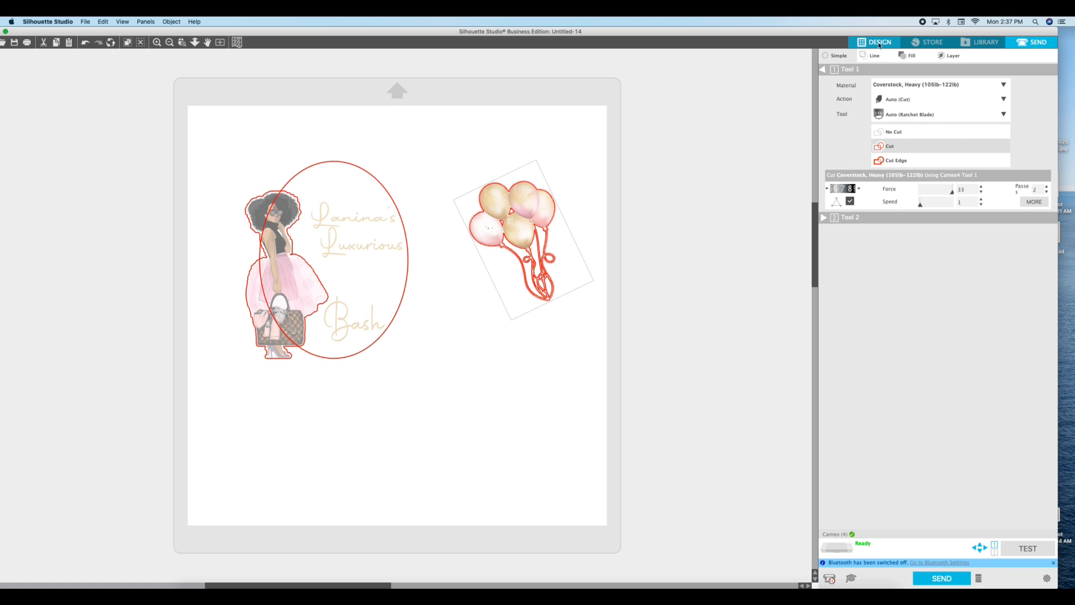
{"action": "left_click", "coordinate": [894, 132]}
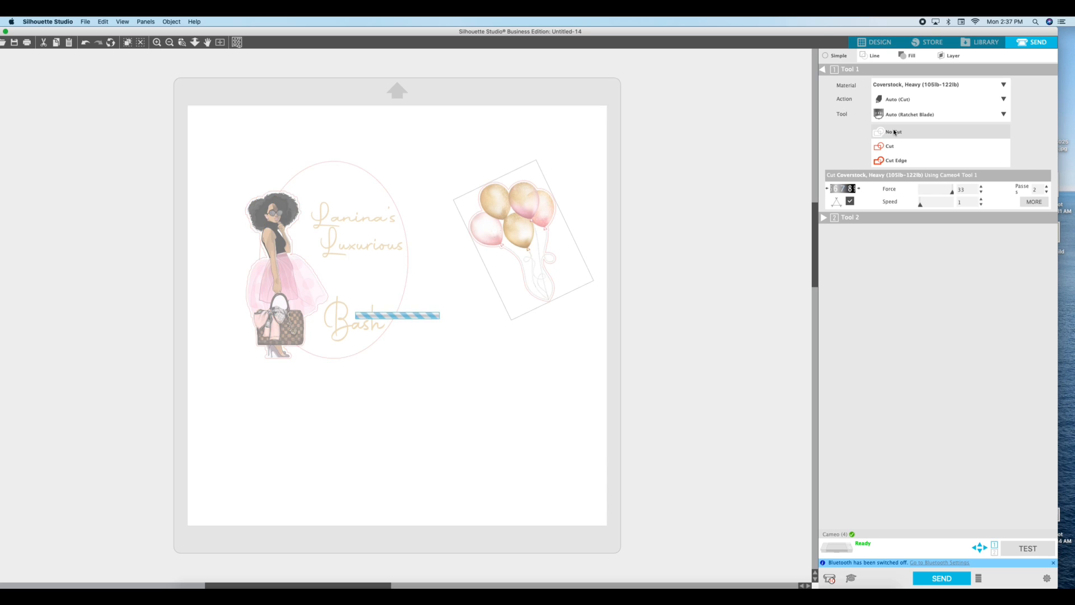
{"action": "left_click", "coordinate": [881, 43]}
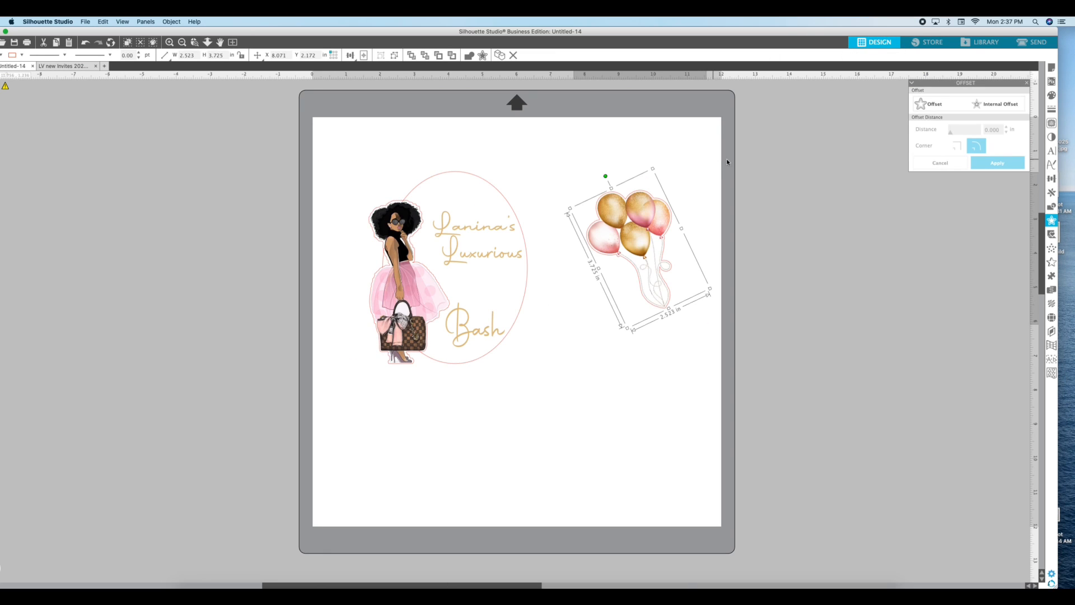
Separate the balloons from their offset outline and set the outline's cut style to Cut
{"action": "left_click", "coordinate": [726, 159]}
{"action": "left_click_drag", "start_coordinate": [646, 210], "coordinate": [784, 174]}
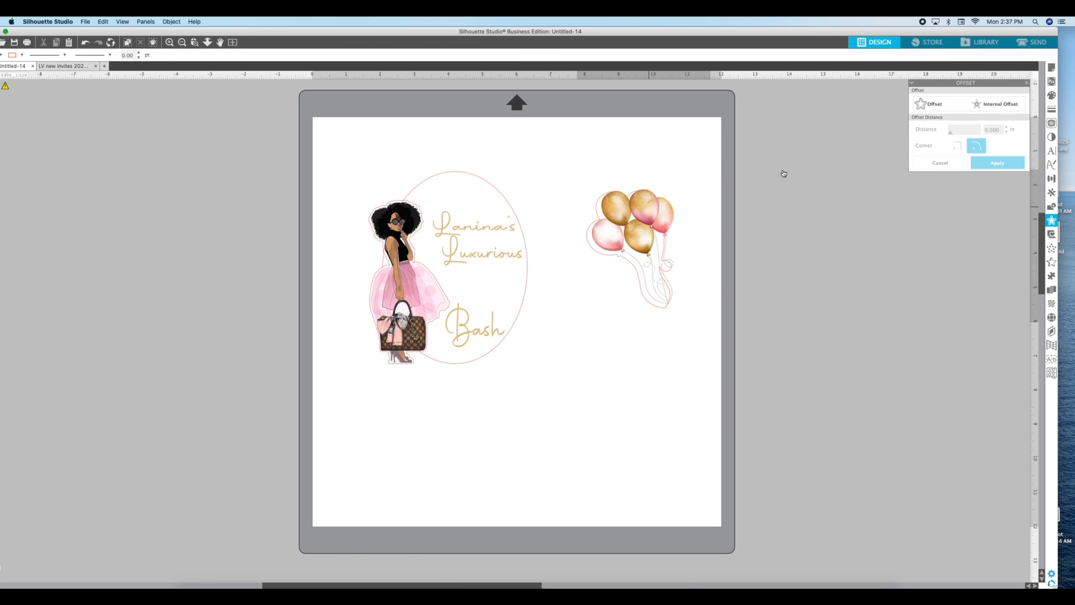
{"action": "left_click", "coordinate": [669, 209]}
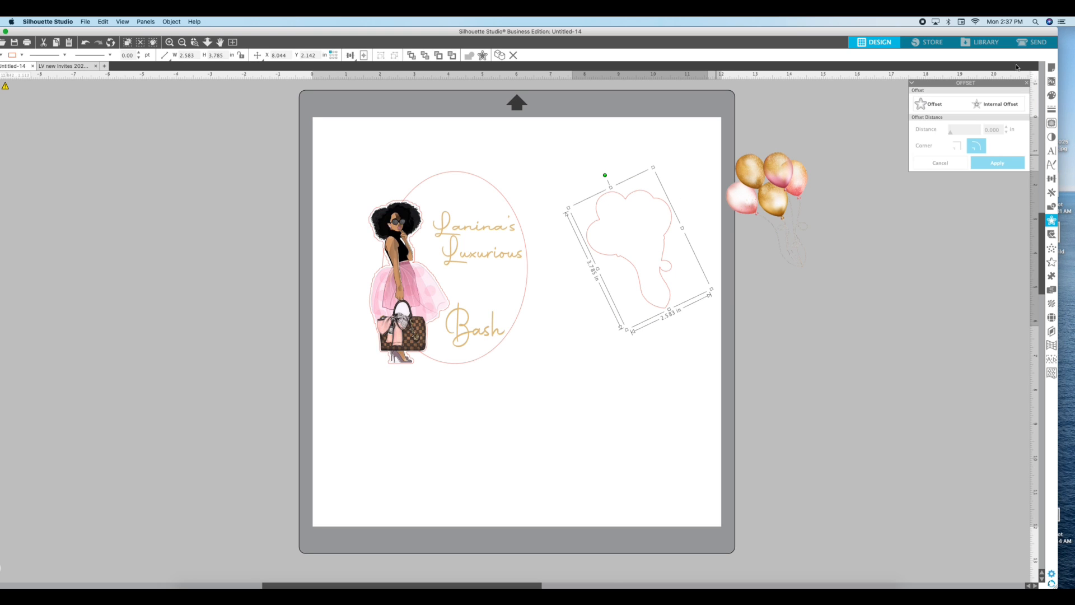
{"action": "left_click", "coordinate": [1032, 43]}
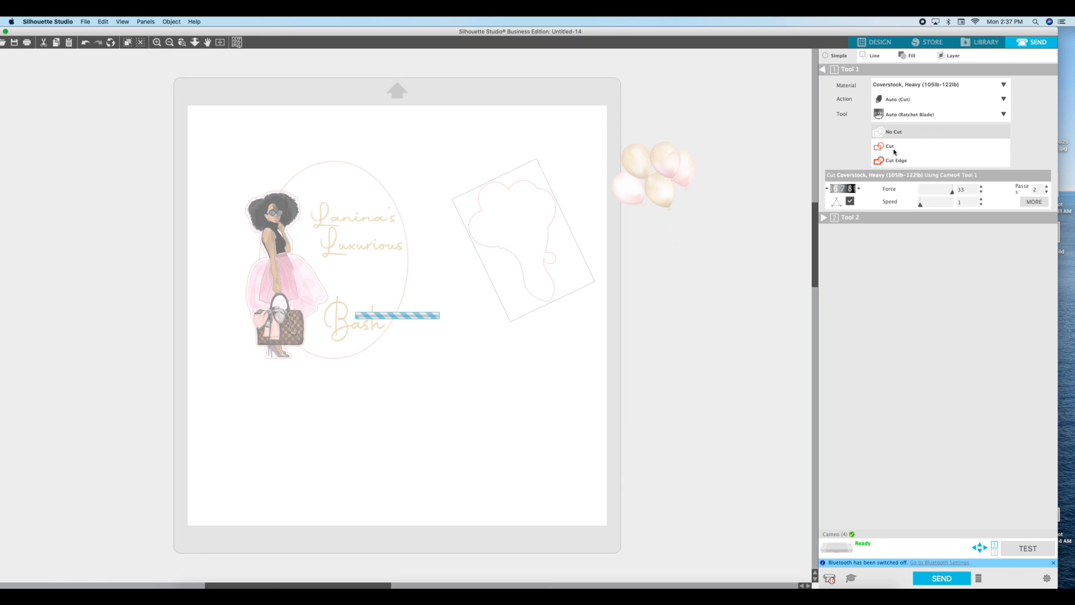
{"action": "left_click", "coordinate": [894, 152]}
{"action": "left_click", "coordinate": [885, 44]}
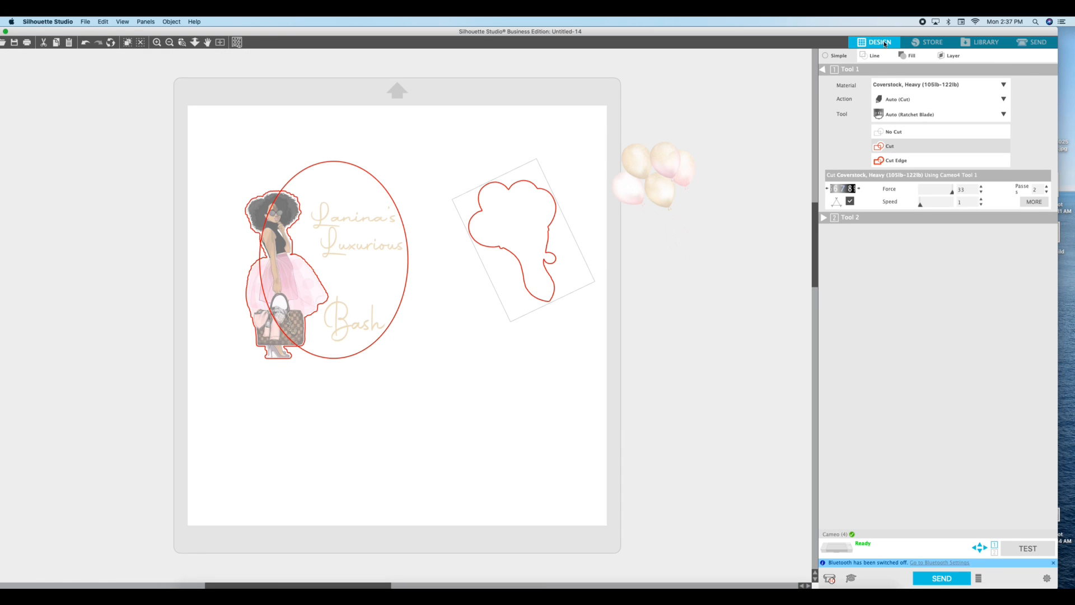
Select the balloons with their cut outline, center-align them, and group them together
{"action": "left_click_drag", "start_coordinate": [821, 231], "coordinate": [612, 157]}
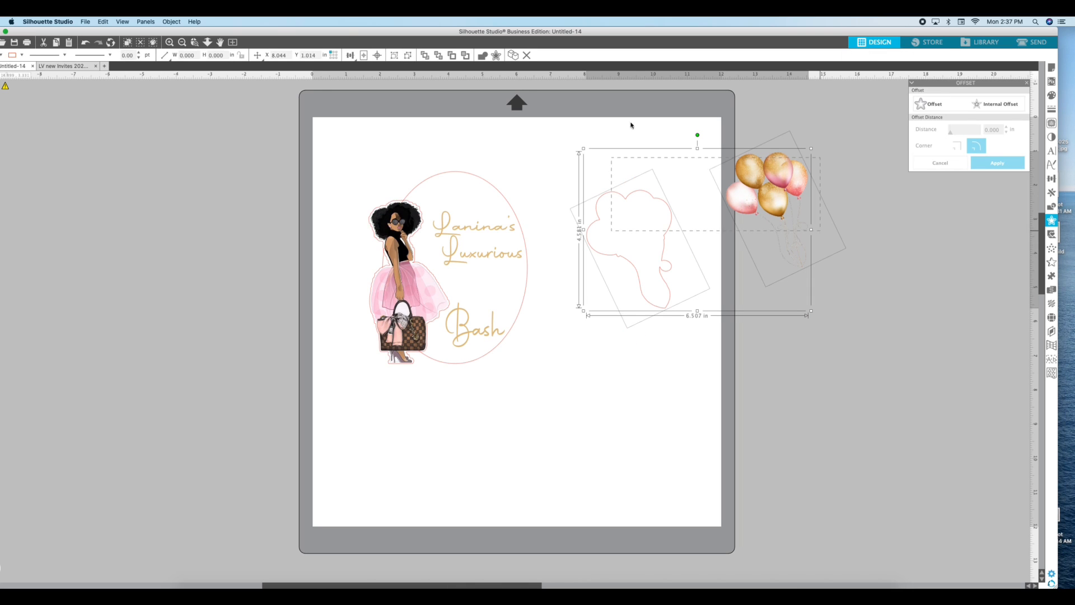
{"action": "left_click", "coordinate": [172, 21]}
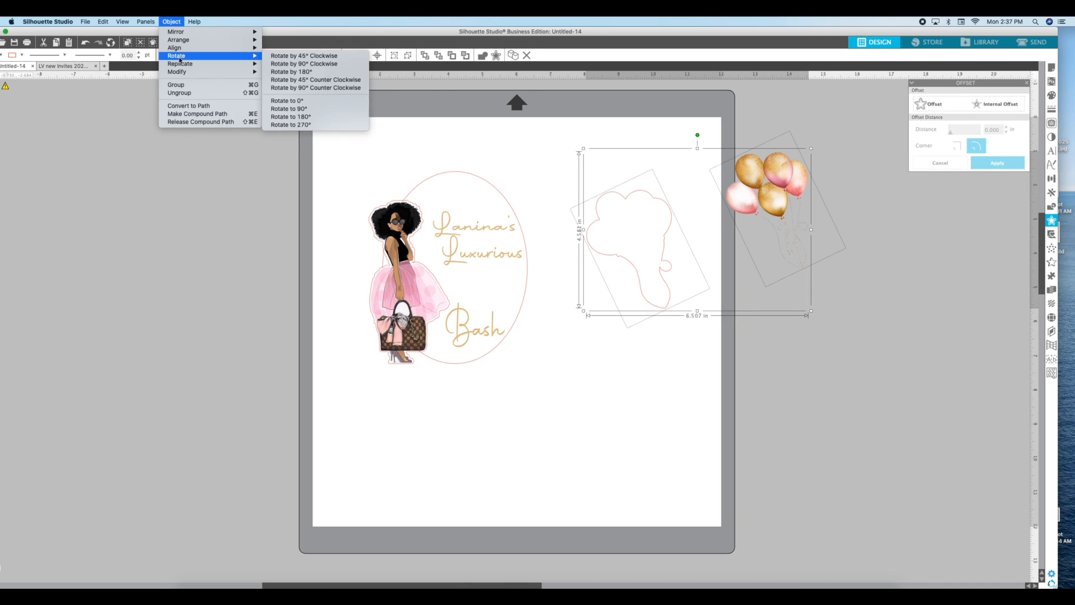
{"action": "mouse_move", "coordinate": [224, 48]}
{"action": "left_click", "coordinate": [297, 48]}
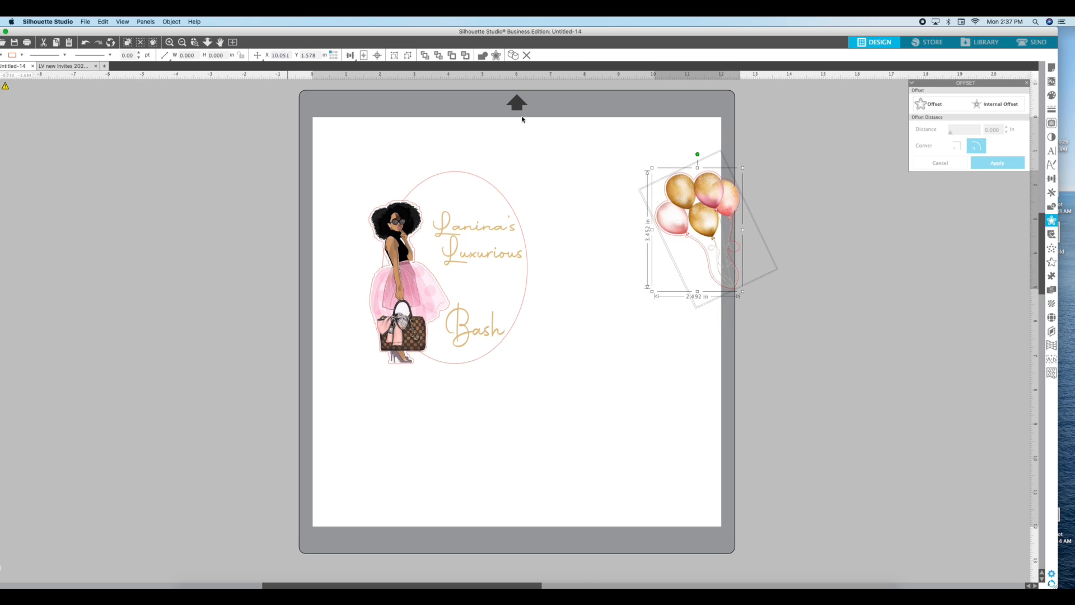
{"action": "right_click", "coordinate": [770, 147]}
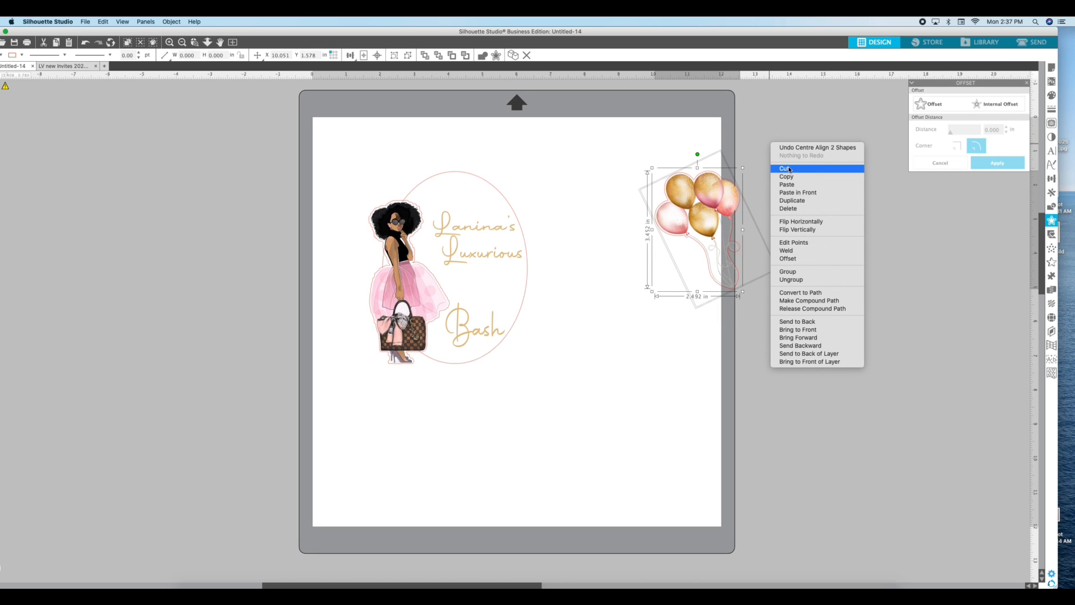
{"action": "left_click", "coordinate": [797, 273]}
Move the balloon group above the woman's head and bring the woman image to the front
{"action": "left_click_drag", "start_coordinate": [671, 194], "coordinate": [431, 172]}
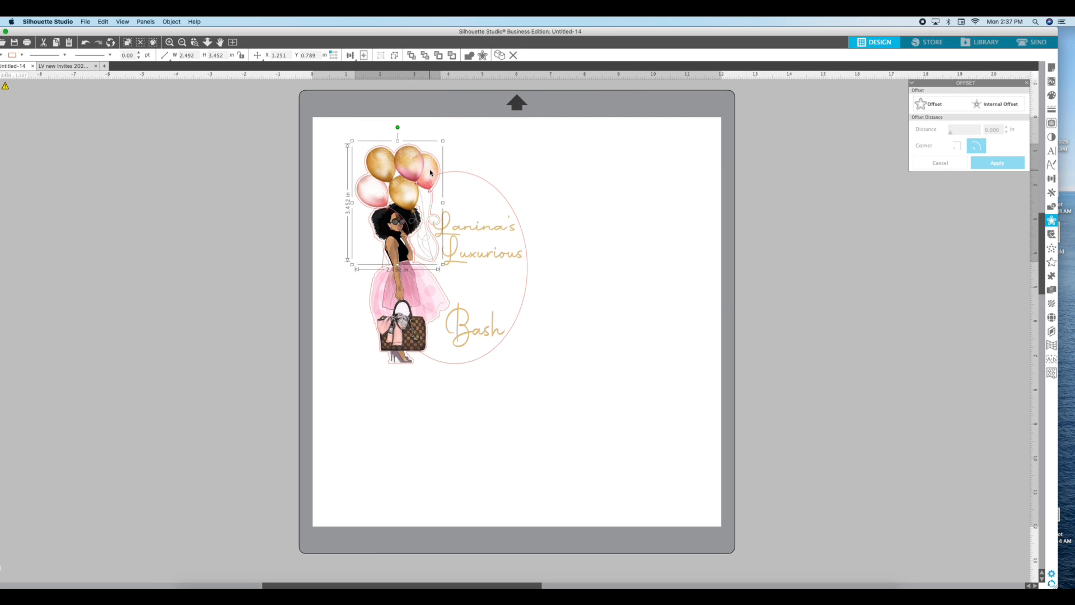
{"action": "left_click", "coordinate": [381, 224]}
{"action": "left_click", "coordinate": [322, 210]}
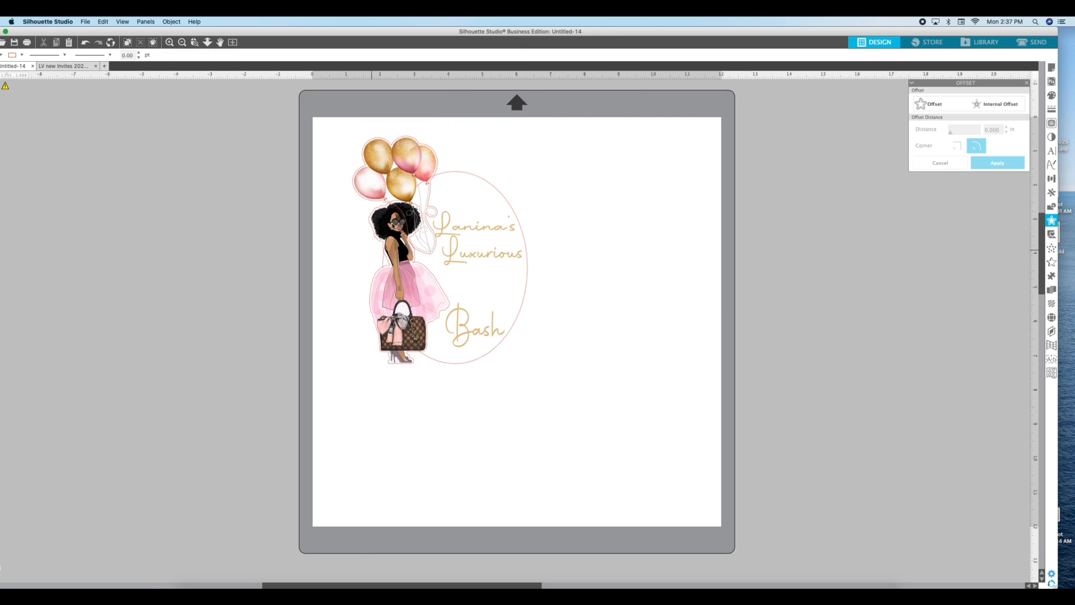
{"action": "left_click", "coordinate": [390, 222]}
{"action": "left_click", "coordinate": [368, 225]}
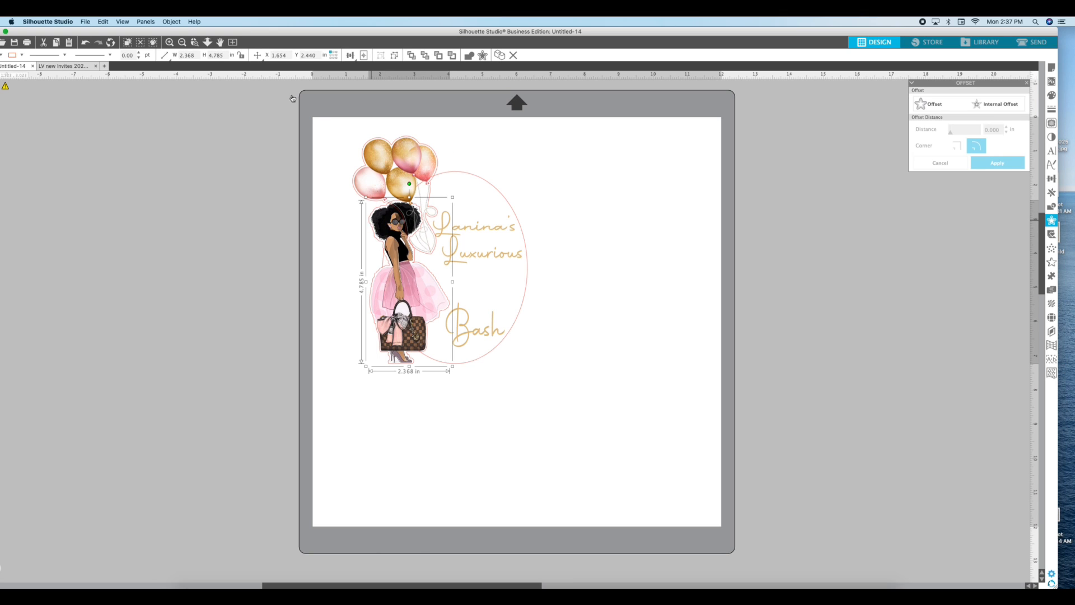
{"action": "left_click", "coordinate": [169, 22]}
{"action": "mouse_move", "coordinate": [179, 49]}
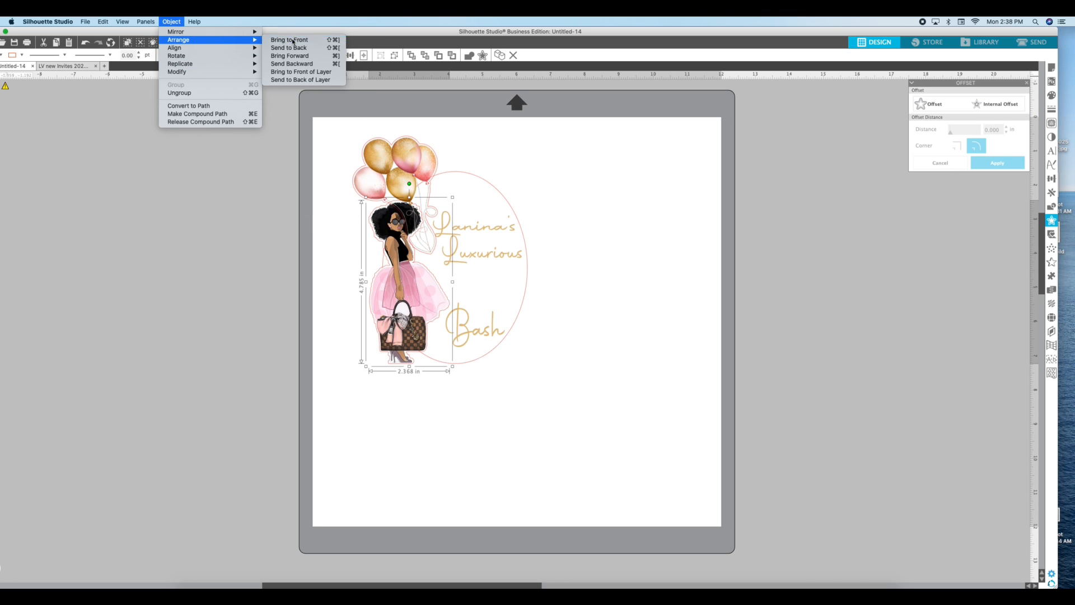
{"action": "left_click", "coordinate": [293, 41]}
{"action": "left_click", "coordinate": [488, 122]}
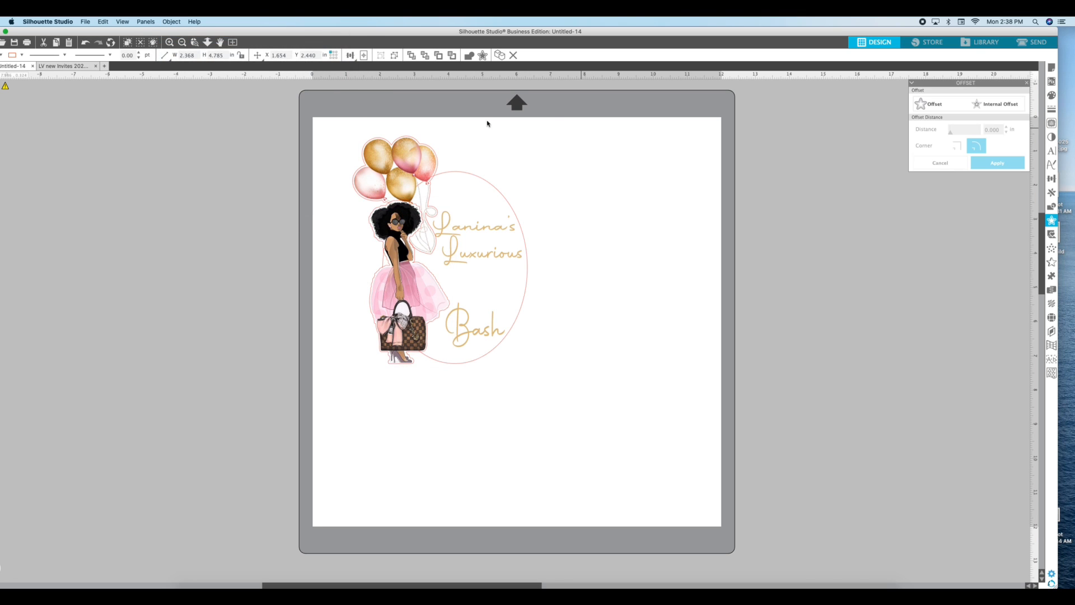
Nudge the balloons into place, select the whole design, and apply a 0.055 in Offset around it
{"action": "left_click_drag", "start_coordinate": [415, 153], "coordinate": [411, 157]}
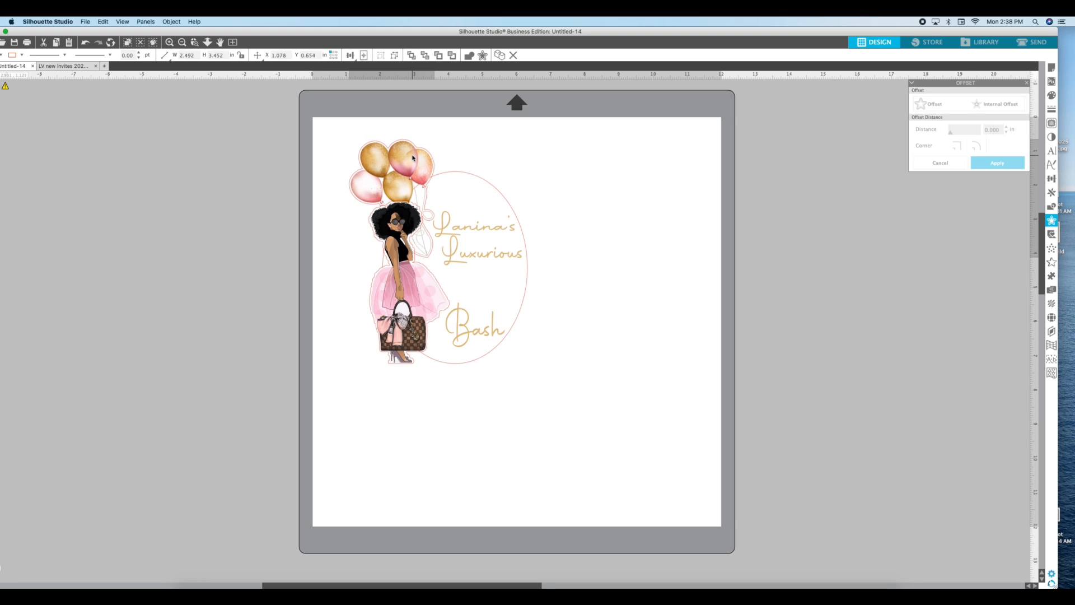
{"action": "left_click", "coordinate": [513, 135]}
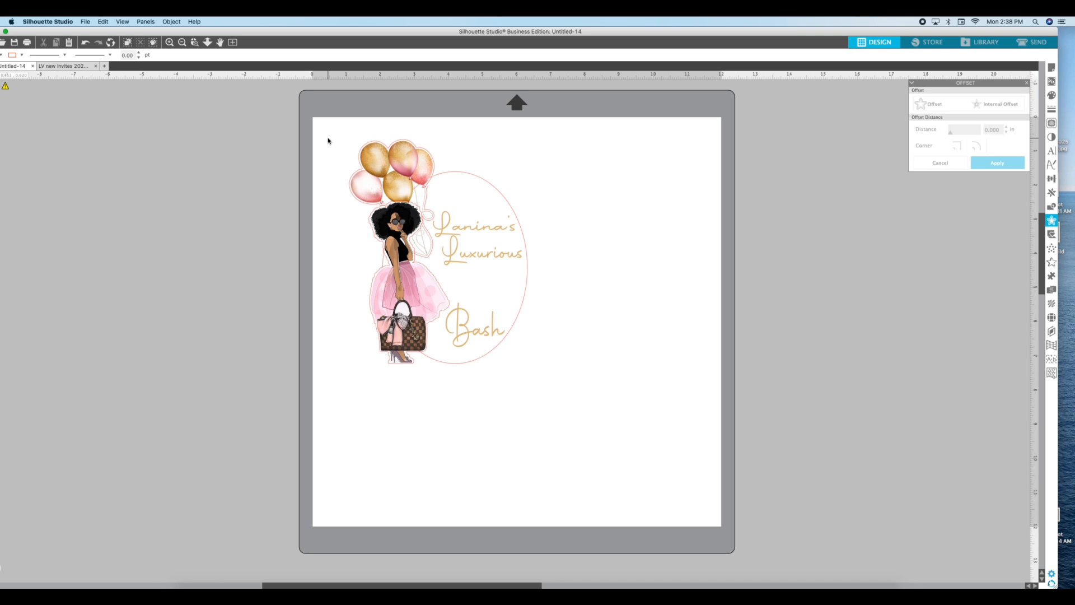
{"action": "left_click_drag", "start_coordinate": [321, 127], "coordinate": [588, 372]}
{"action": "left_click", "coordinate": [939, 106]}
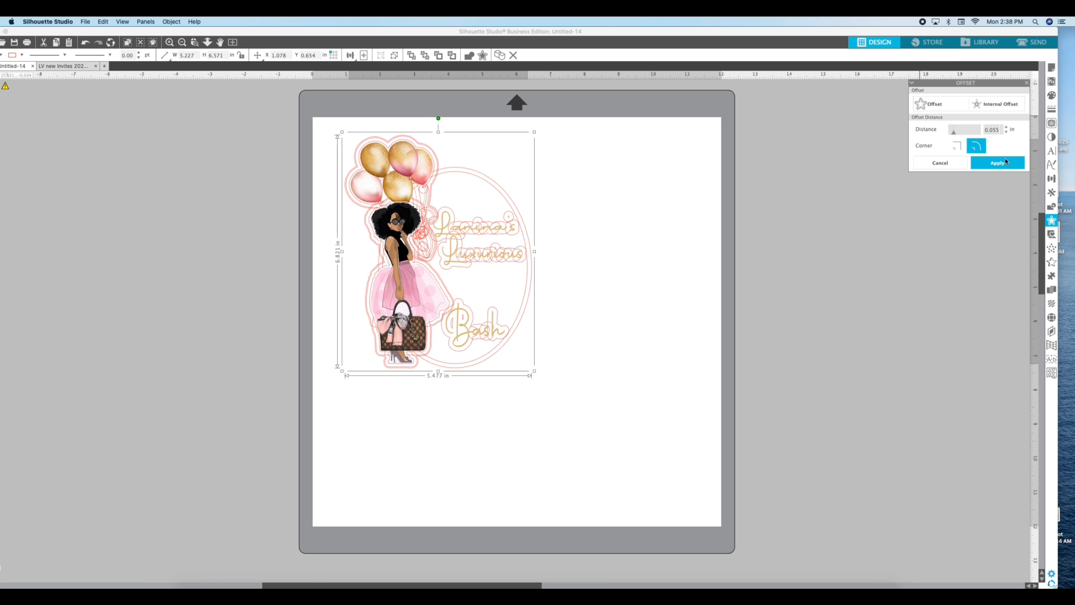
{"action": "left_click", "coordinate": [1006, 161]}
{"action": "left_click", "coordinate": [699, 205]}
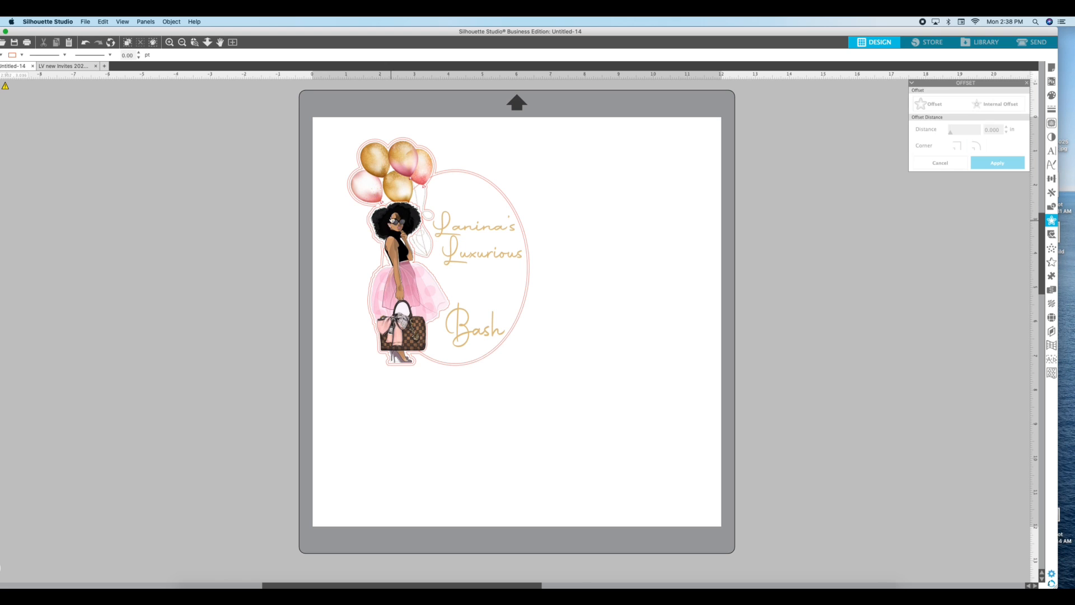
Fill the new outer offset shape with the gold colour sampled from a balloon
{"action": "left_click", "coordinate": [441, 173]}
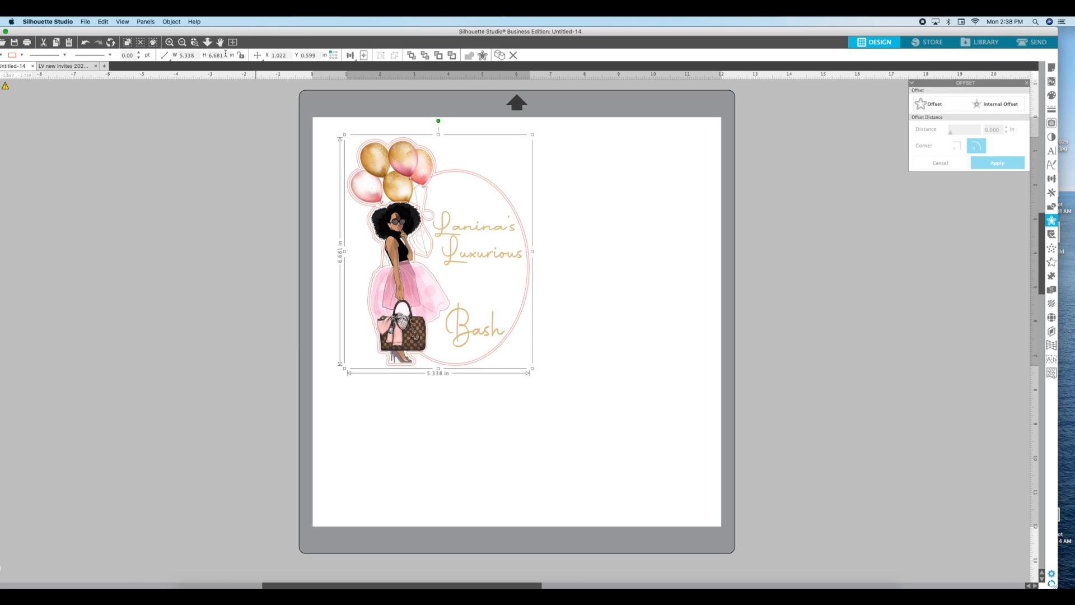
{"action": "left_click_drag", "start_coordinate": [235, 35], "coordinate": [310, 33]}
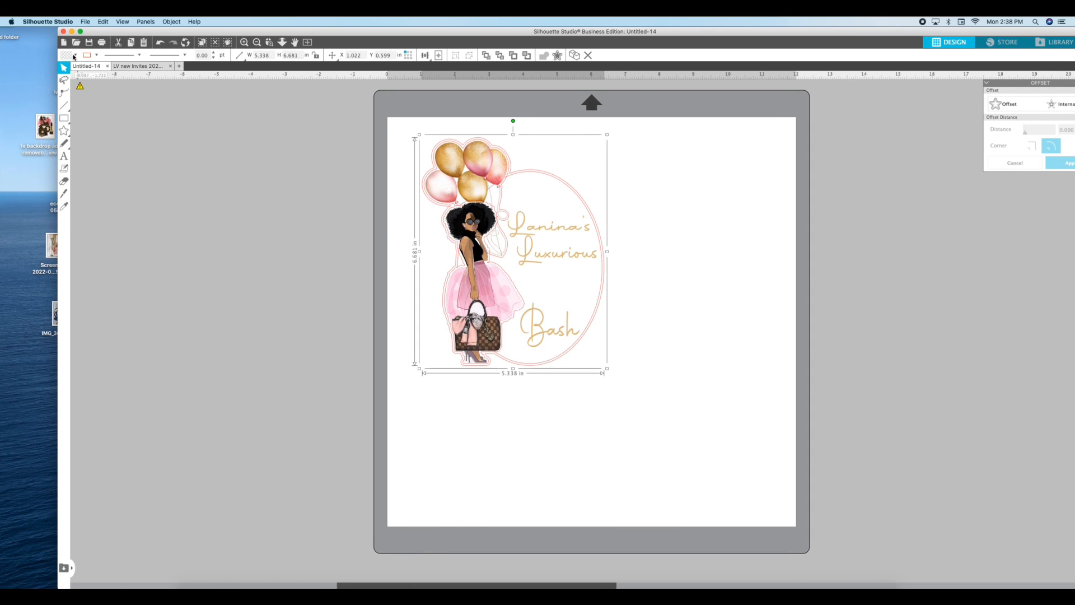
{"action": "left_click", "coordinate": [74, 55]}
{"action": "left_click", "coordinate": [152, 71]}
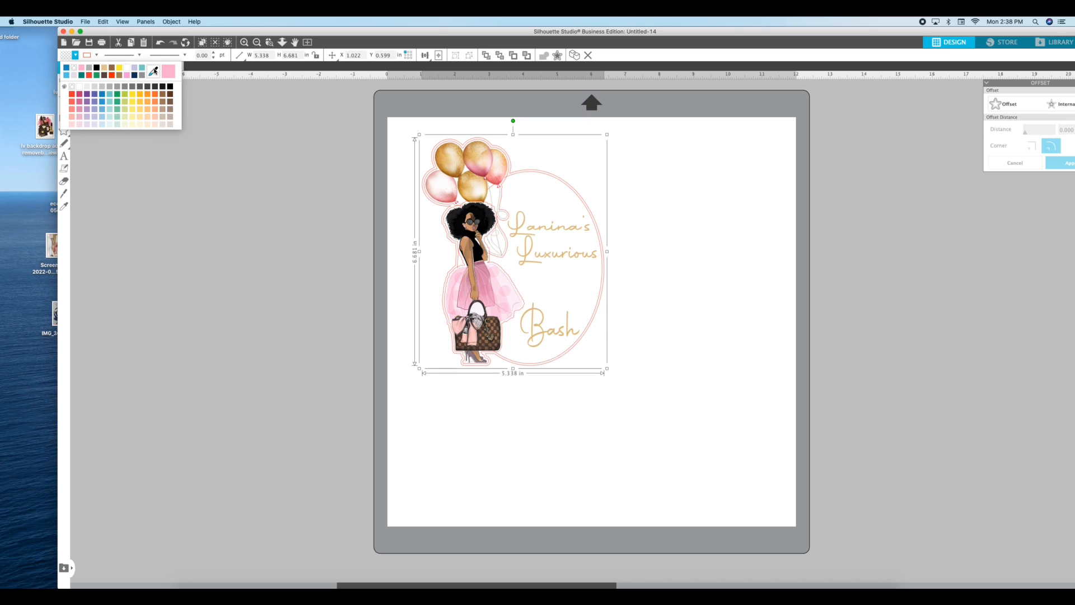
{"action": "left_click", "coordinate": [458, 149]}
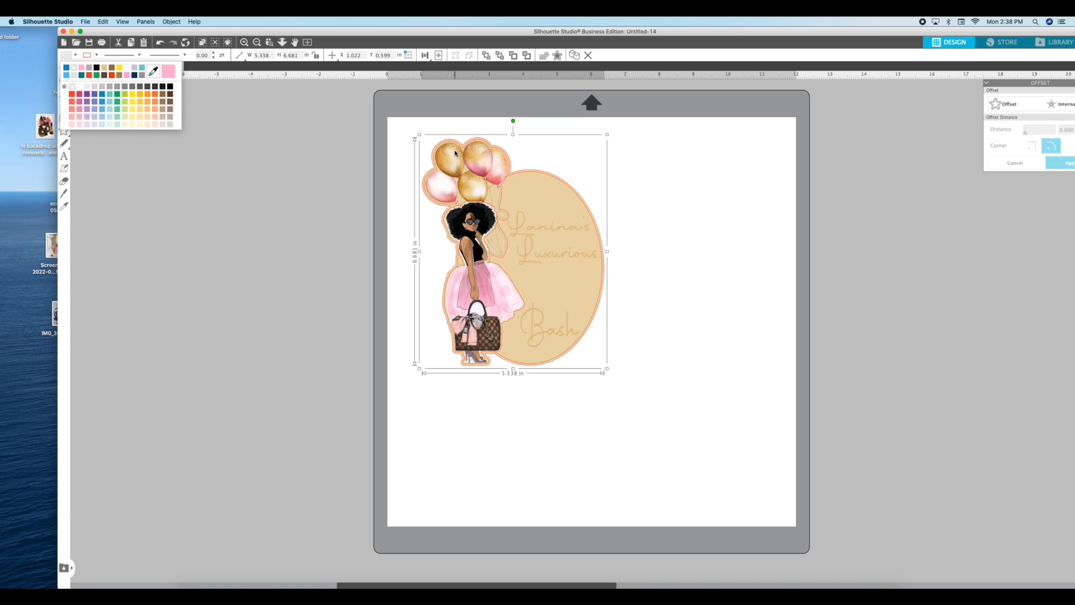
{"action": "left_click", "coordinate": [629, 111]}
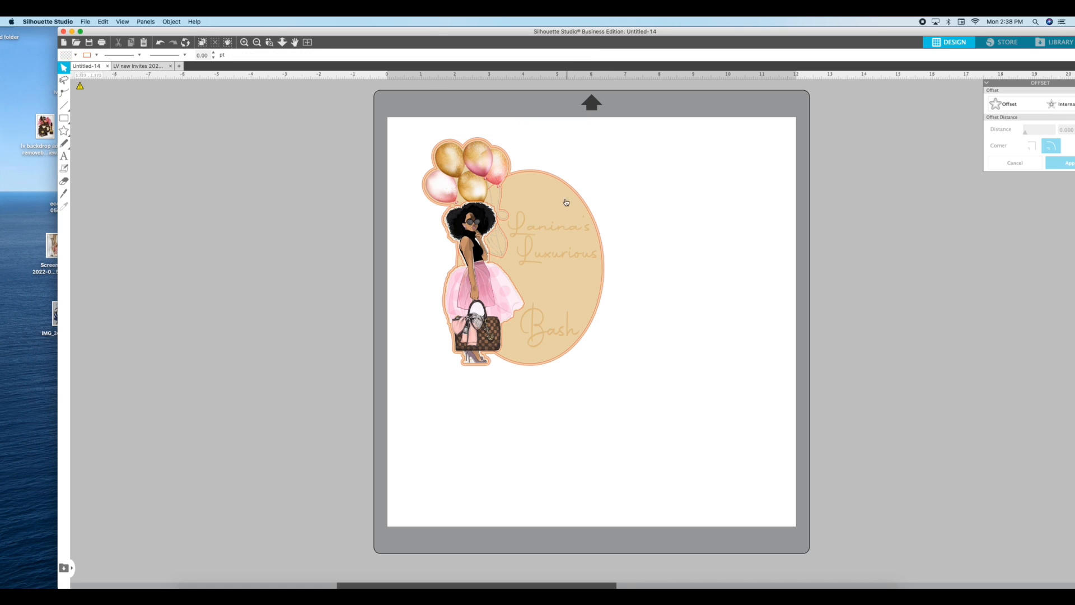
Move the gold backing aside, then stack the woman, balloons and oval title on top of it
{"action": "left_click_drag", "start_coordinate": [577, 189], "coordinate": [766, 185]}
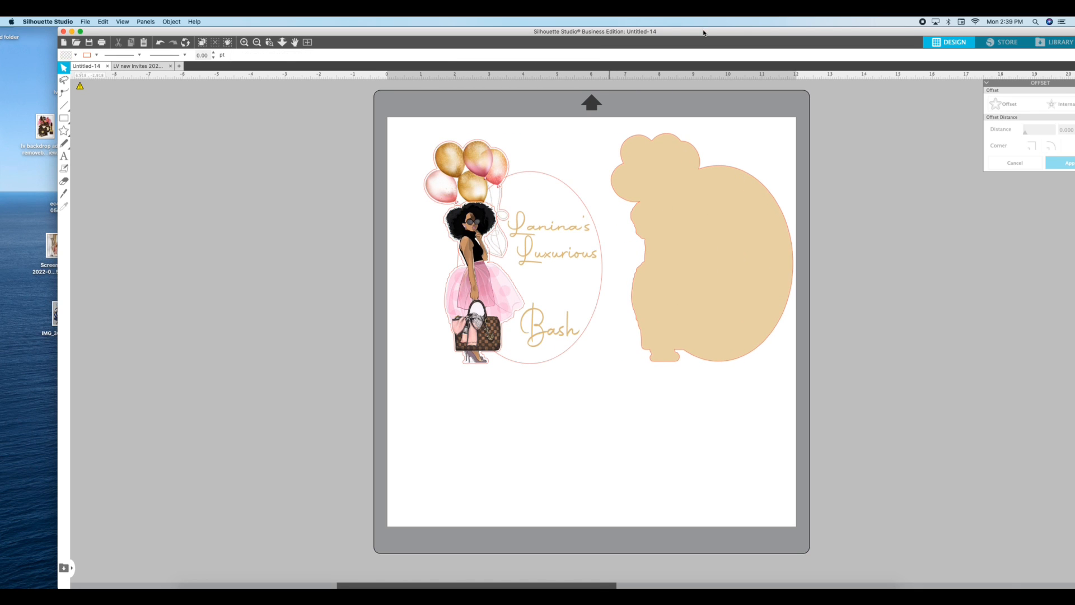
{"action": "left_click_drag", "start_coordinate": [704, 31], "coordinate": [592, 31]}
{"action": "left_click_drag", "start_coordinate": [369, 161], "coordinate": [233, 186]}
{"action": "left_click_drag", "start_coordinate": [351, 248], "coordinate": [283, 352]}
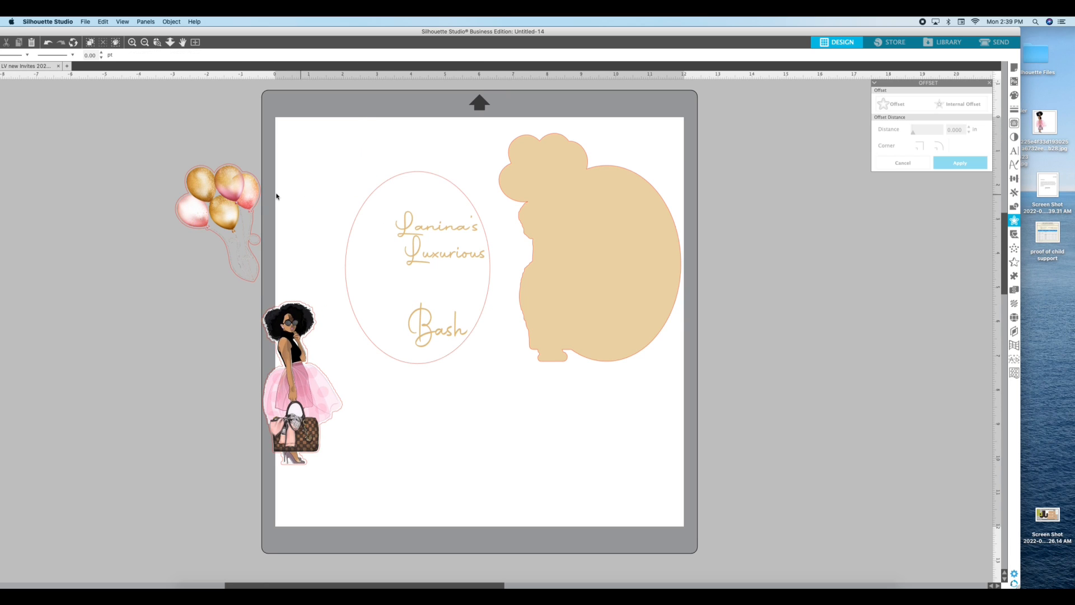
{"action": "left_click_drag", "start_coordinate": [247, 194], "coordinate": [303, 178]}
{"action": "left_click_drag", "start_coordinate": [520, 118], "coordinate": [573, 165]}
{"action": "left_click_drag", "start_coordinate": [282, 323], "coordinate": [540, 215]}
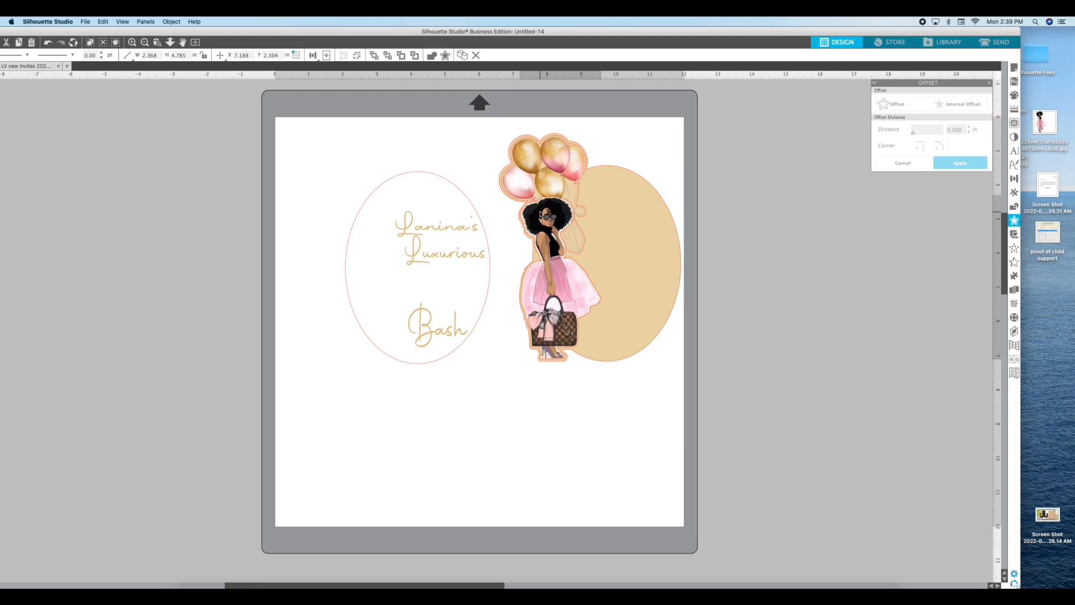
{"action": "left_click", "coordinate": [469, 199]}
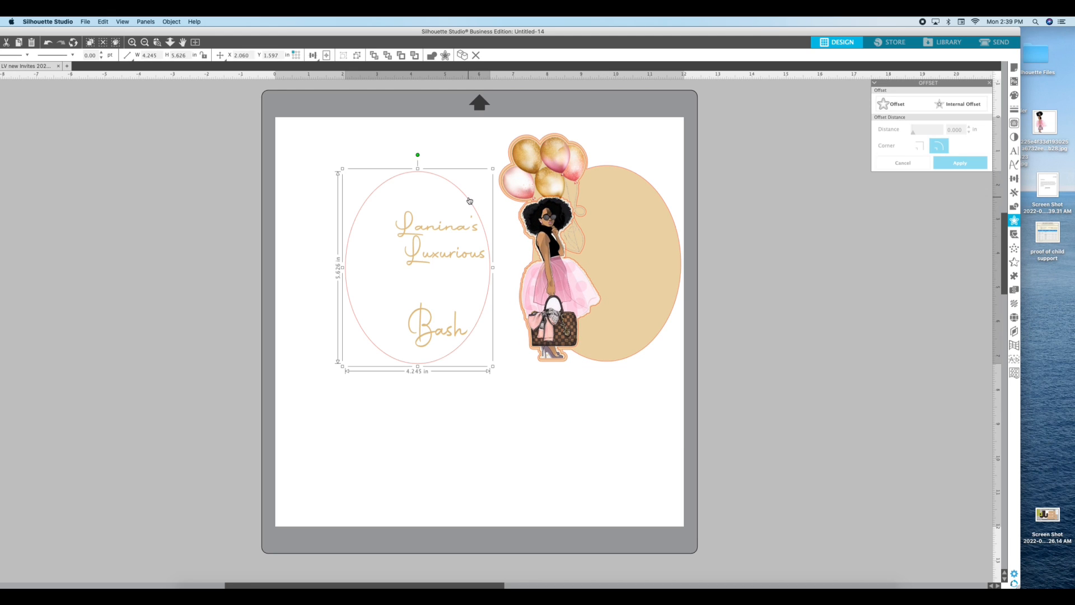
{"action": "left_click_drag", "start_coordinate": [469, 199], "coordinate": [658, 196]}
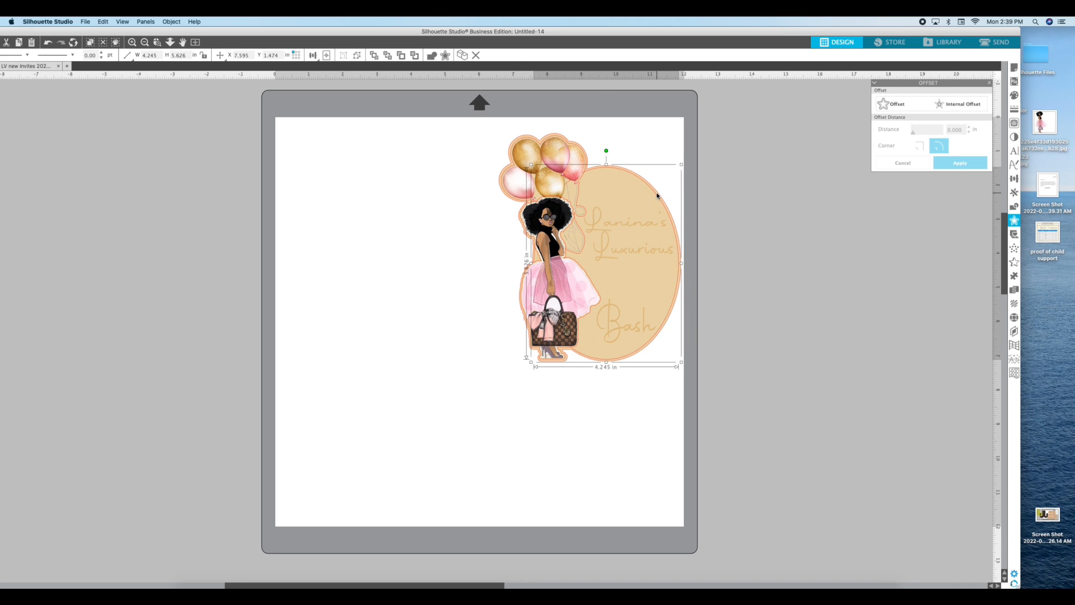
{"action": "left_click", "coordinate": [679, 142]}
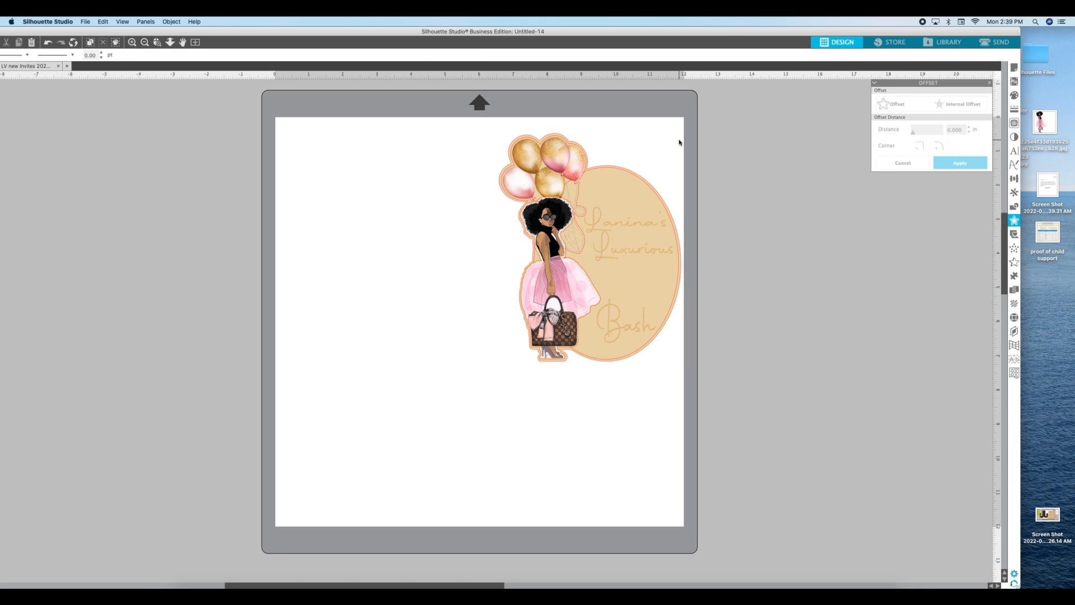
Select all the pieces and move the assembled invitation toward the page's upper-left corner
{"action": "key", "text": "super+a"}
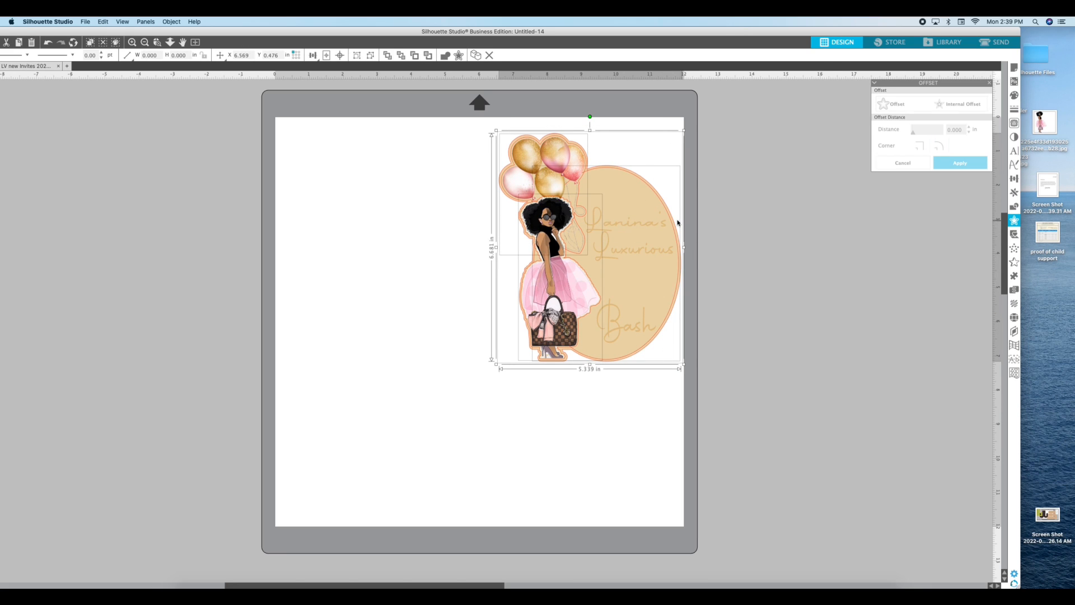
{"action": "left_click_drag", "start_coordinate": [661, 222], "coordinate": [629, 217]}
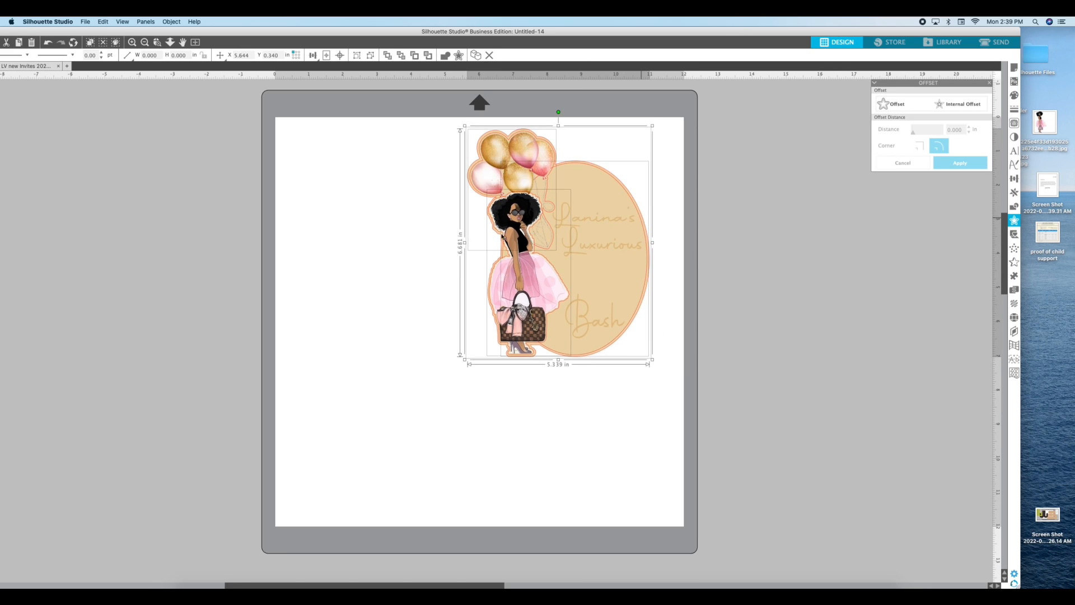
{"action": "left_click_drag", "start_coordinate": [502, 236], "coordinate": [455, 237]}
{"action": "left_click", "coordinate": [518, 180]}
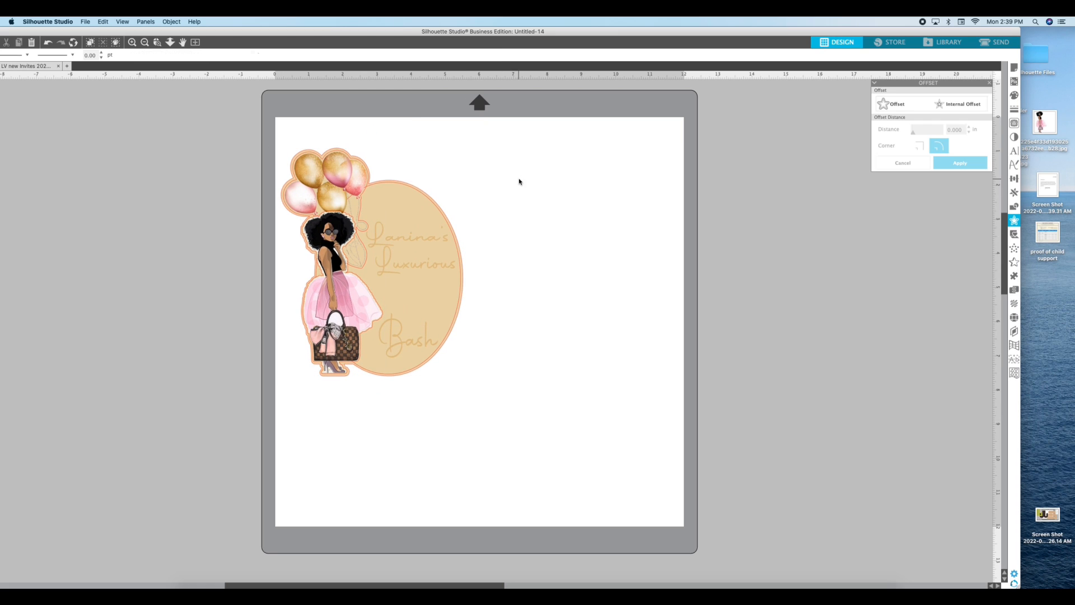
Move the gold backing shape to the right, duplicate it, and place the copy on the page
{"action": "left_click", "coordinate": [411, 185]}
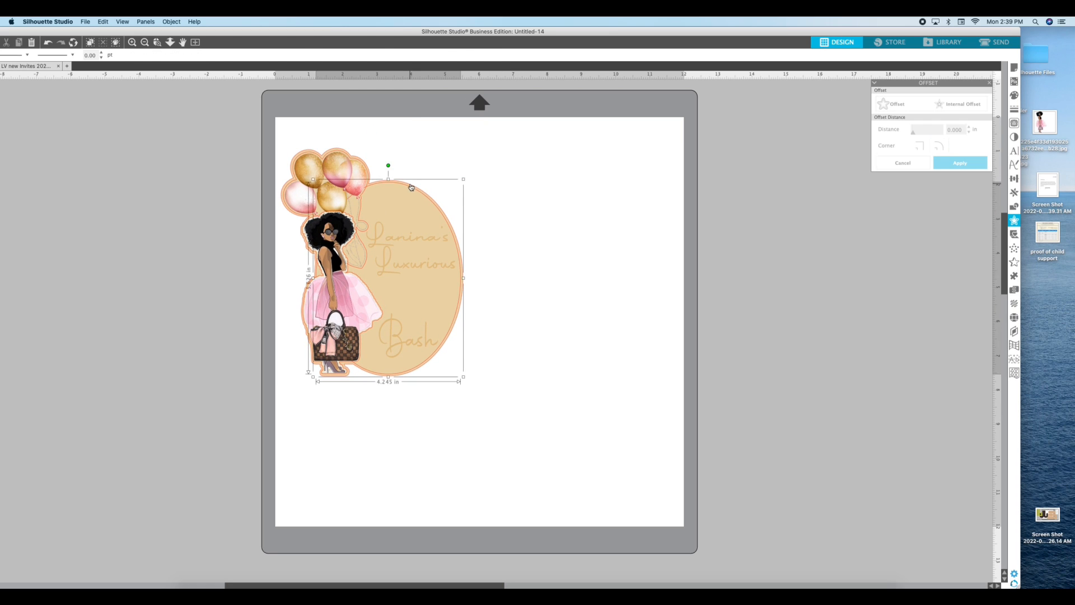
{"action": "left_click", "coordinate": [346, 153], "text": "shift"}
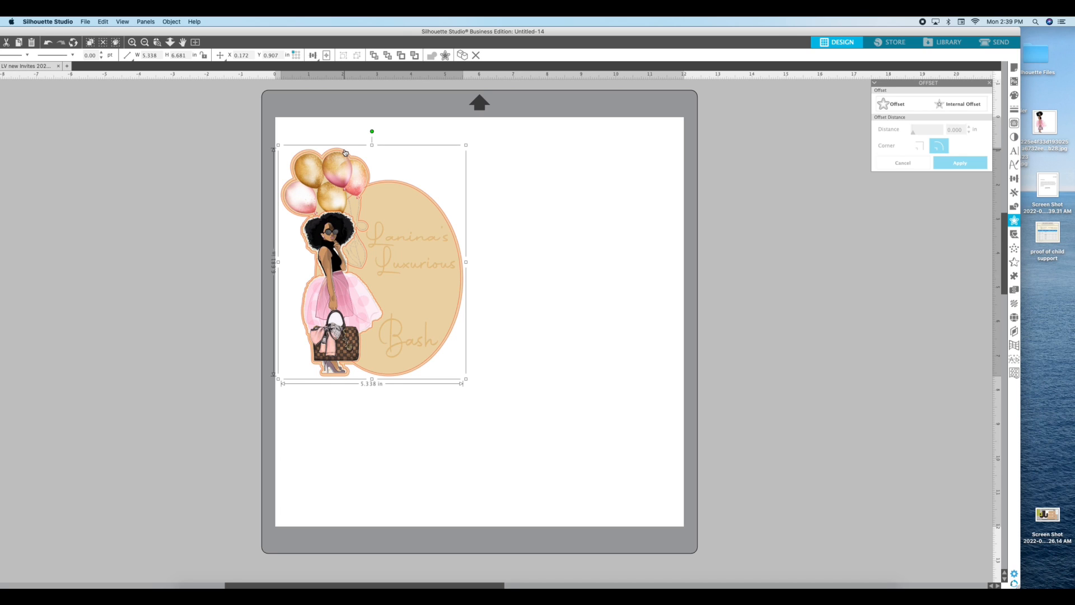
{"action": "left_click_drag", "start_coordinate": [345, 152], "coordinate": [647, 161]}
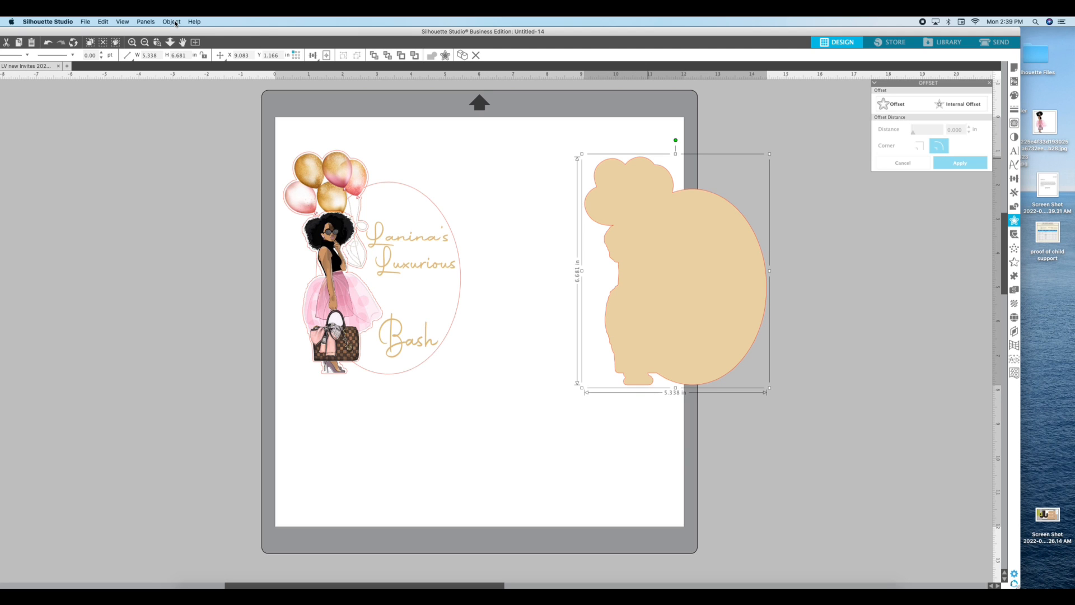
{"action": "left_click", "coordinate": [174, 22]}
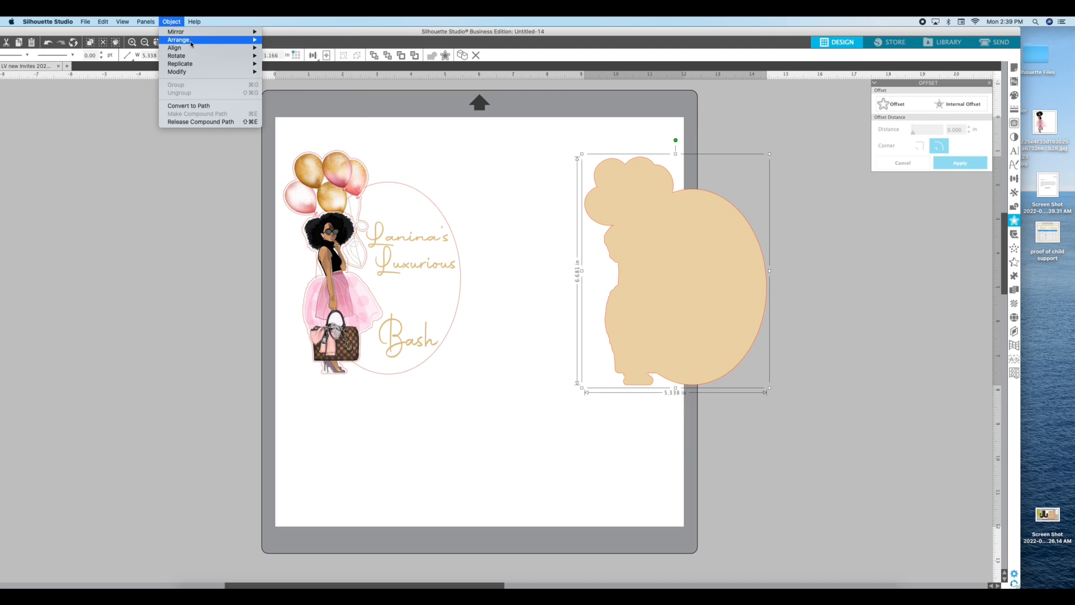
{"action": "mouse_move", "coordinate": [191, 43]}
{"action": "mouse_move", "coordinate": [200, 63]}
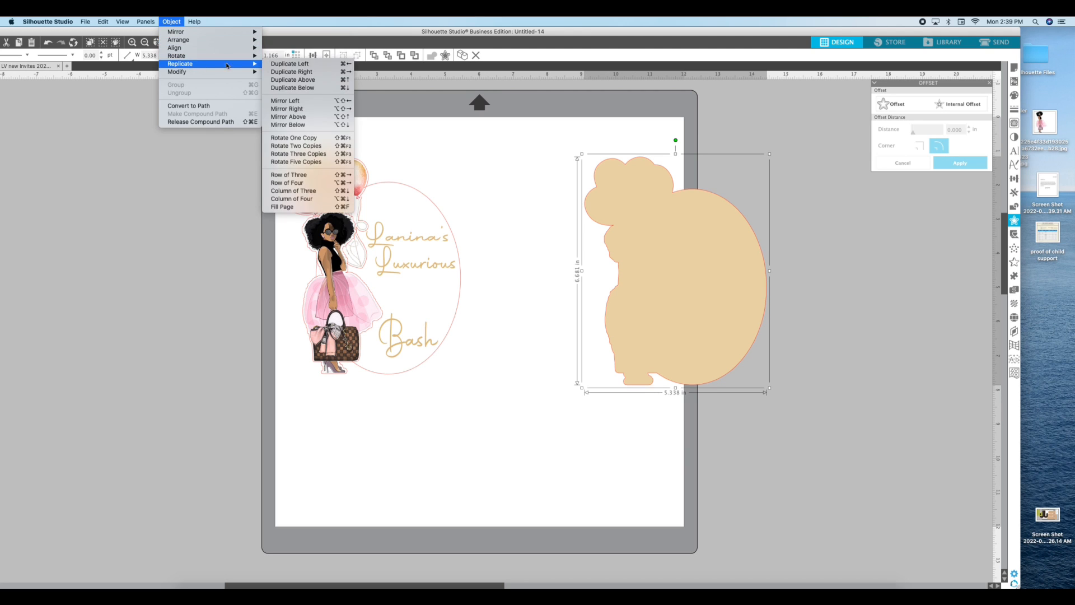
{"action": "left_click", "coordinate": [284, 74]}
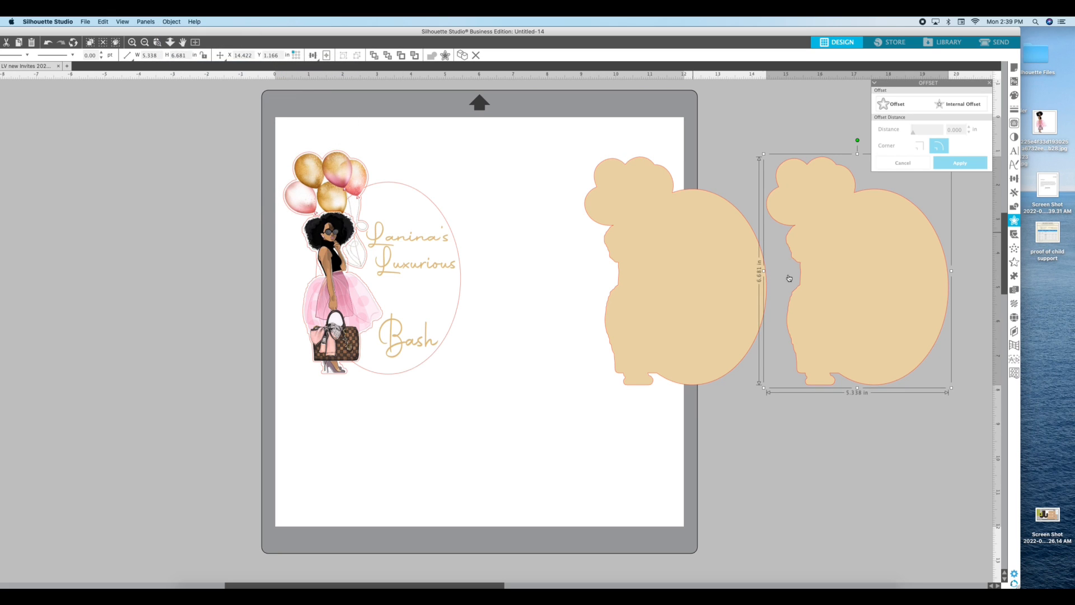
{"action": "left_click_drag", "start_coordinate": [854, 231], "coordinate": [525, 311]}
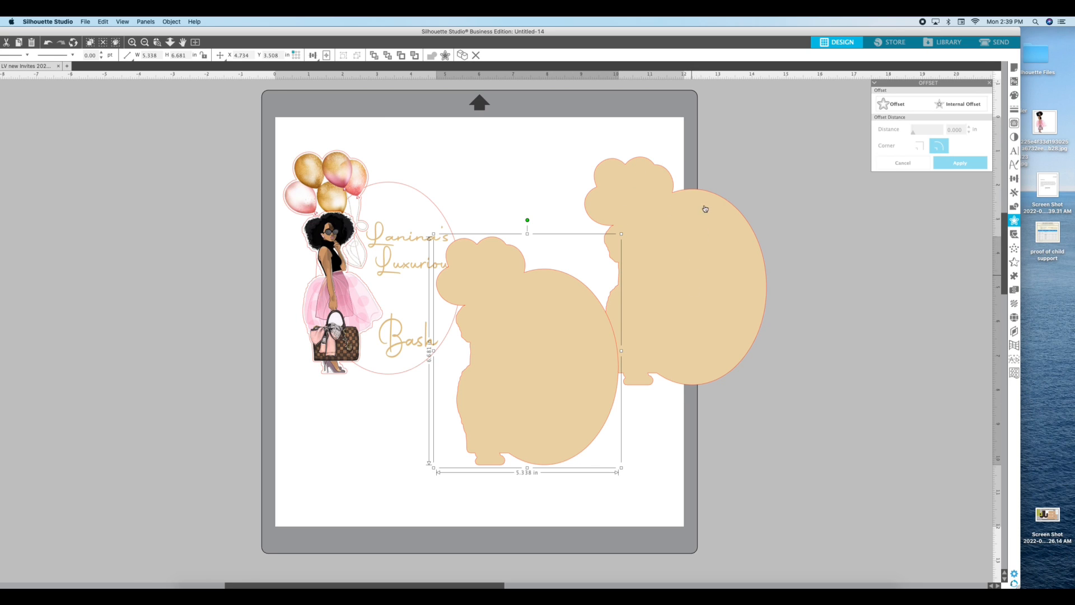
Flip the backing copy horizontally and position it beside the invitation, moving the original off the page
{"action": "left_click", "coordinate": [172, 22]}
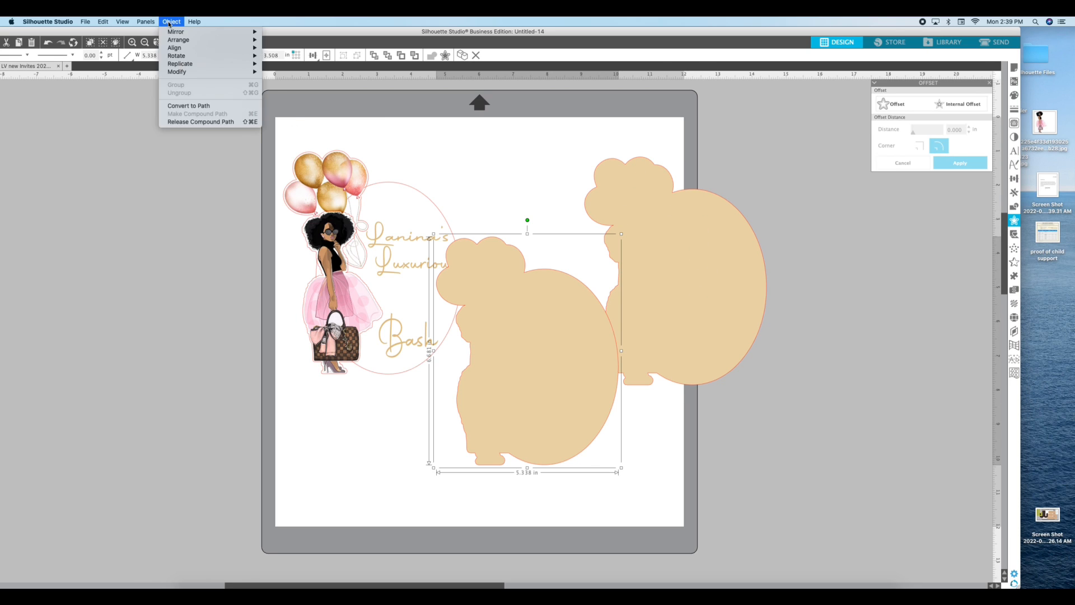
{"action": "mouse_move", "coordinate": [175, 40]}
{"action": "left_click", "coordinate": [288, 36]}
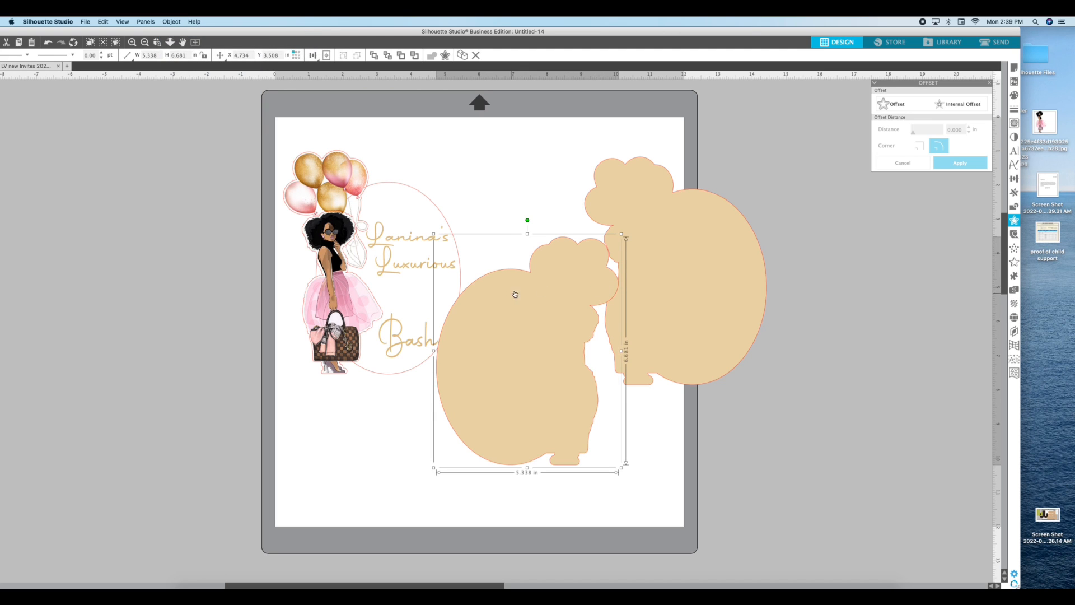
{"action": "left_click_drag", "start_coordinate": [672, 234], "coordinate": [776, 210]}
{"action": "left_click_drag", "start_coordinate": [590, 299], "coordinate": [631, 225]}
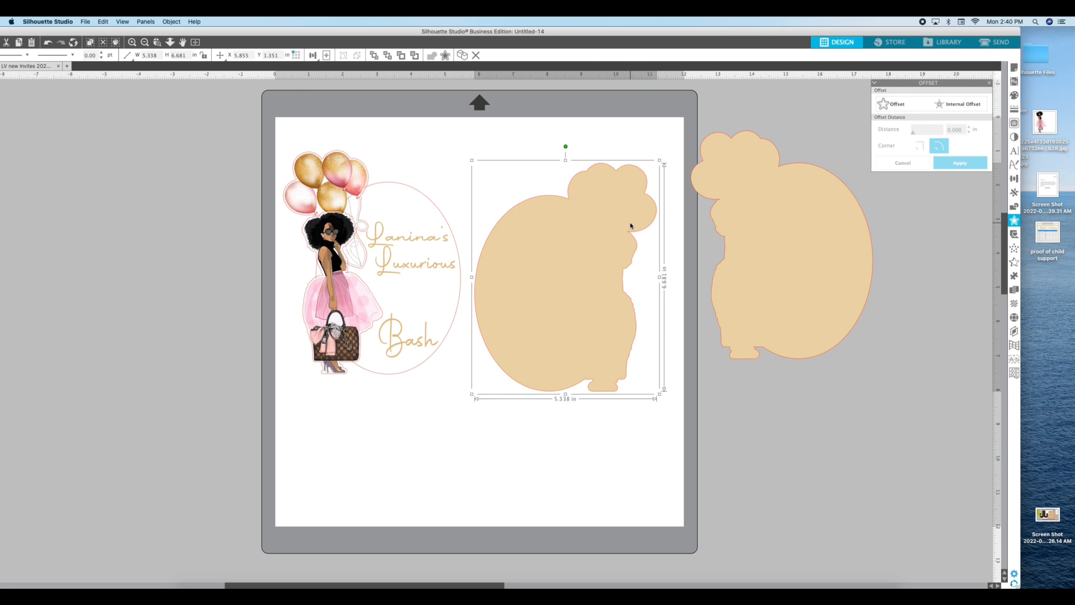